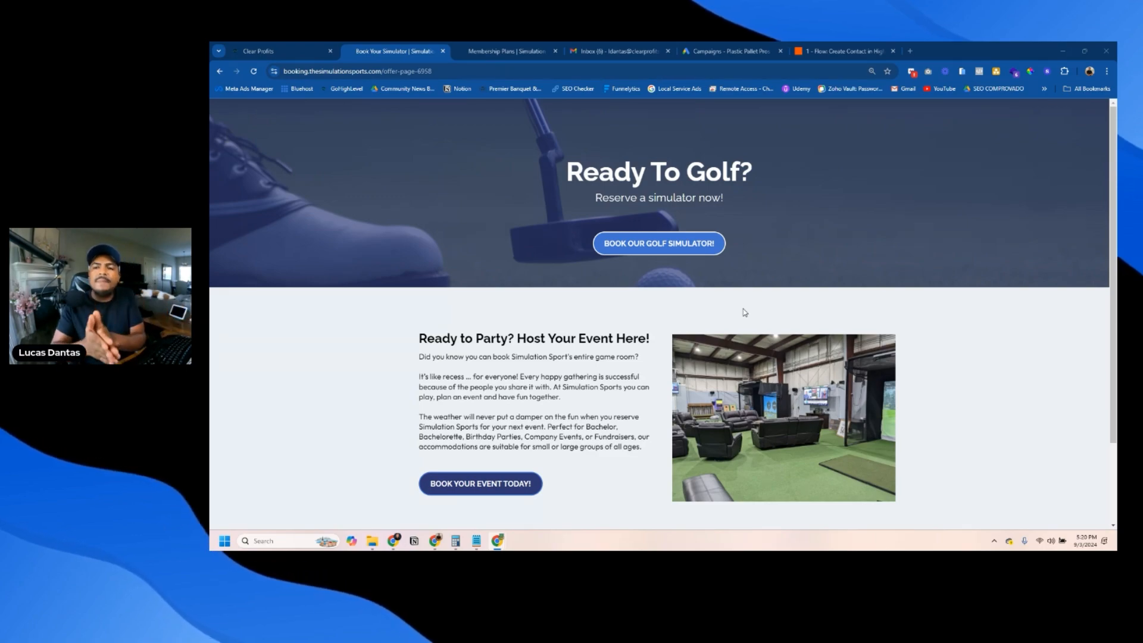
Look over the golf simulator membership offer page.
left_click(510, 53)
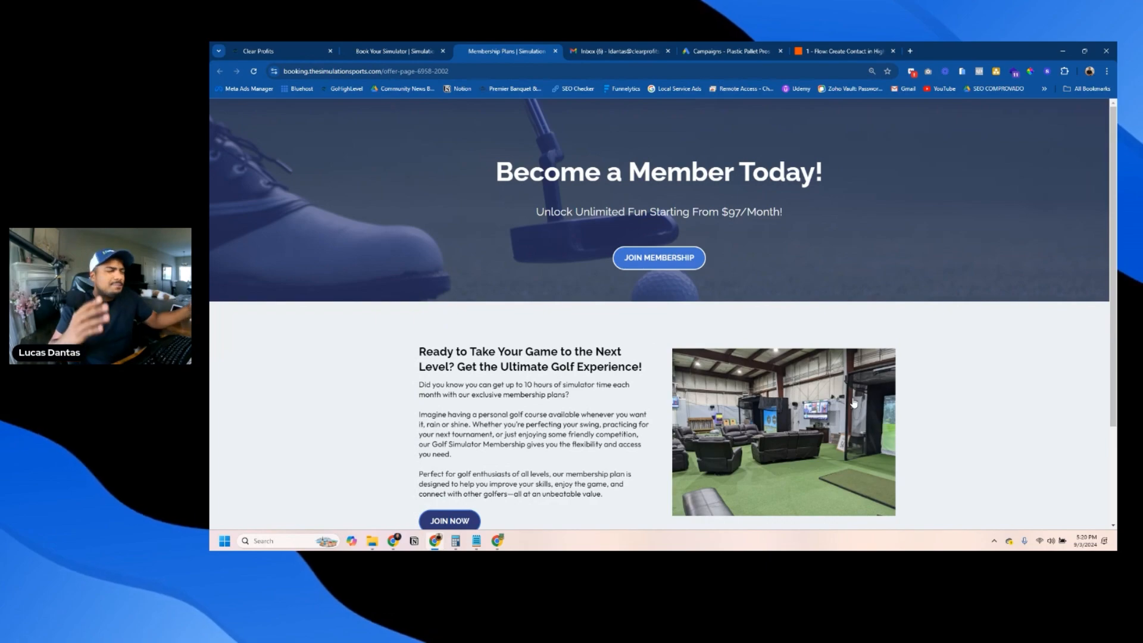
scroll(853, 403, "down", 3)
scroll(824, 378, "up", 3)
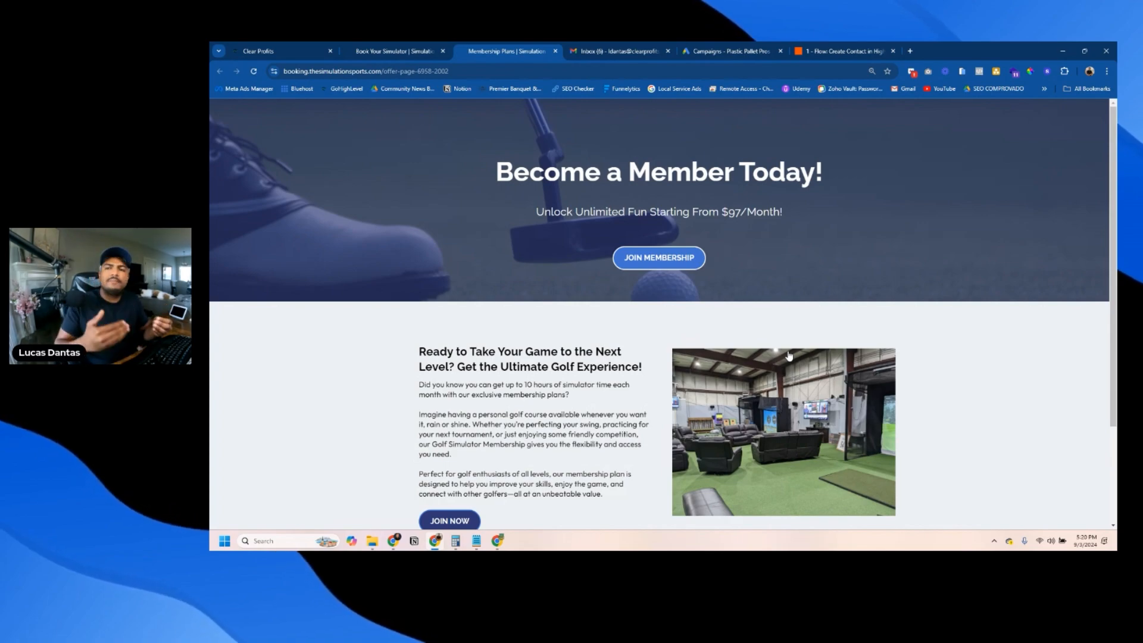
Open the golf simulator booking page from the Ready To Golf offer and review the hourly session options.
key("ctrl+shift+Tab")
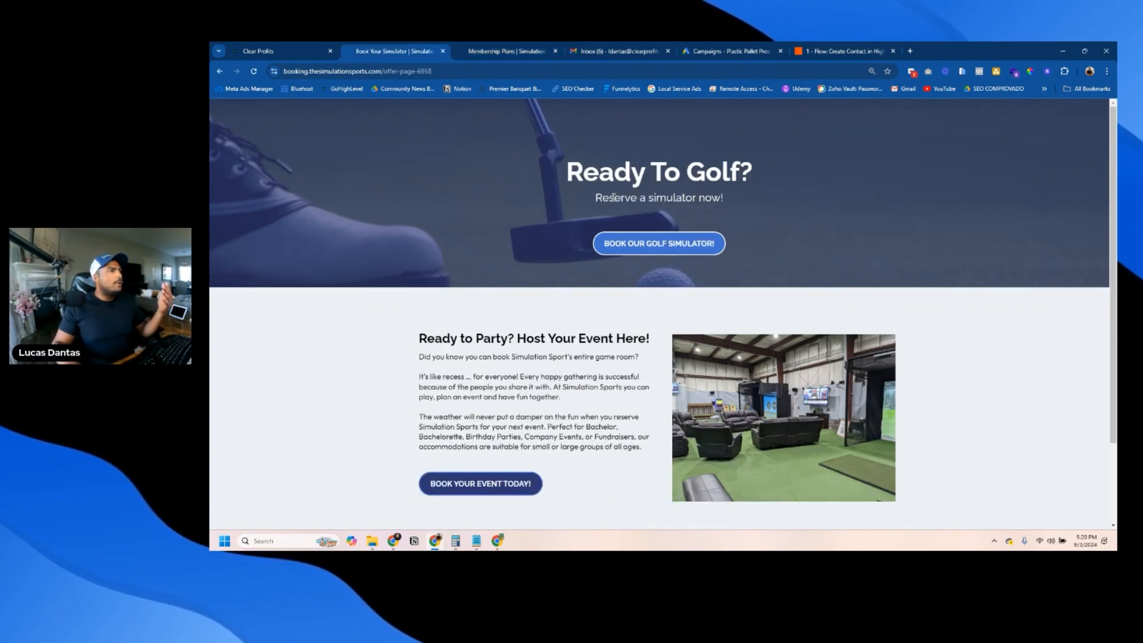
left_click(657, 246)
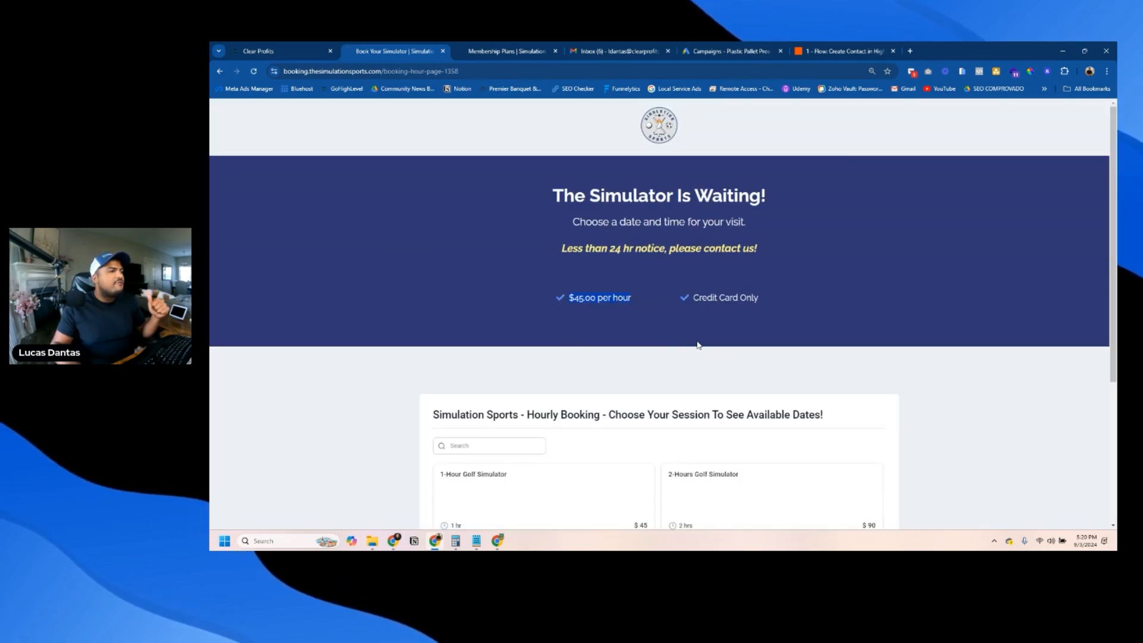
scroll(704, 333, "down", 3)
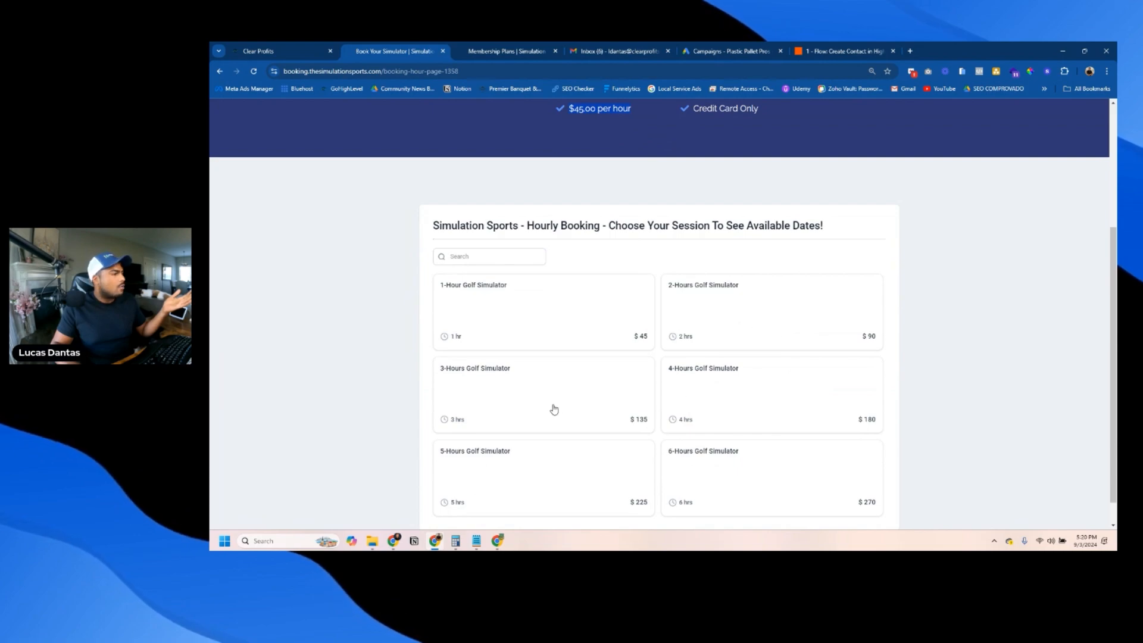
scroll(748, 397, "down", 1)
scroll(748, 397, "down", 1)
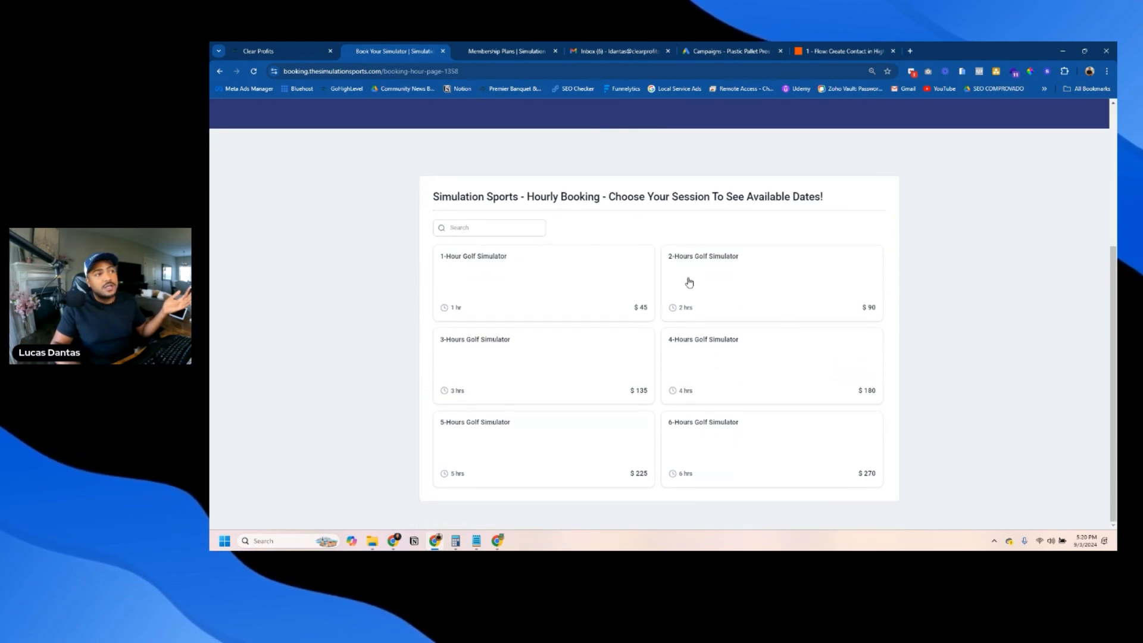
scroll(673, 295, "up", 4)
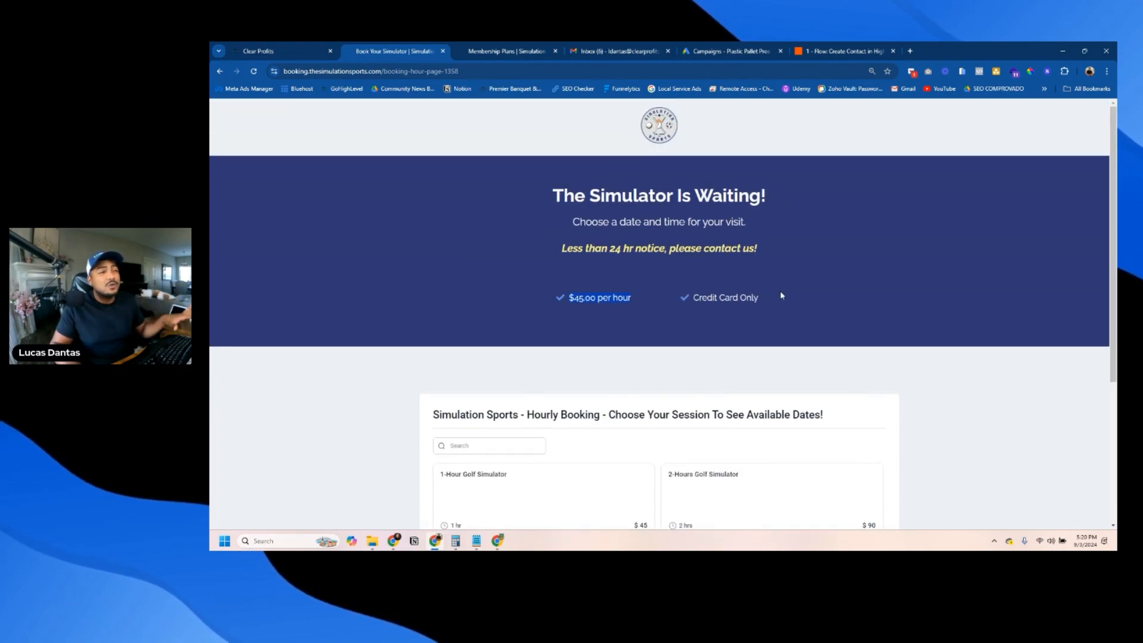
Compare the monthly price on the membership page with the hourly session prices on the simulator booking page.
left_click(523, 51)
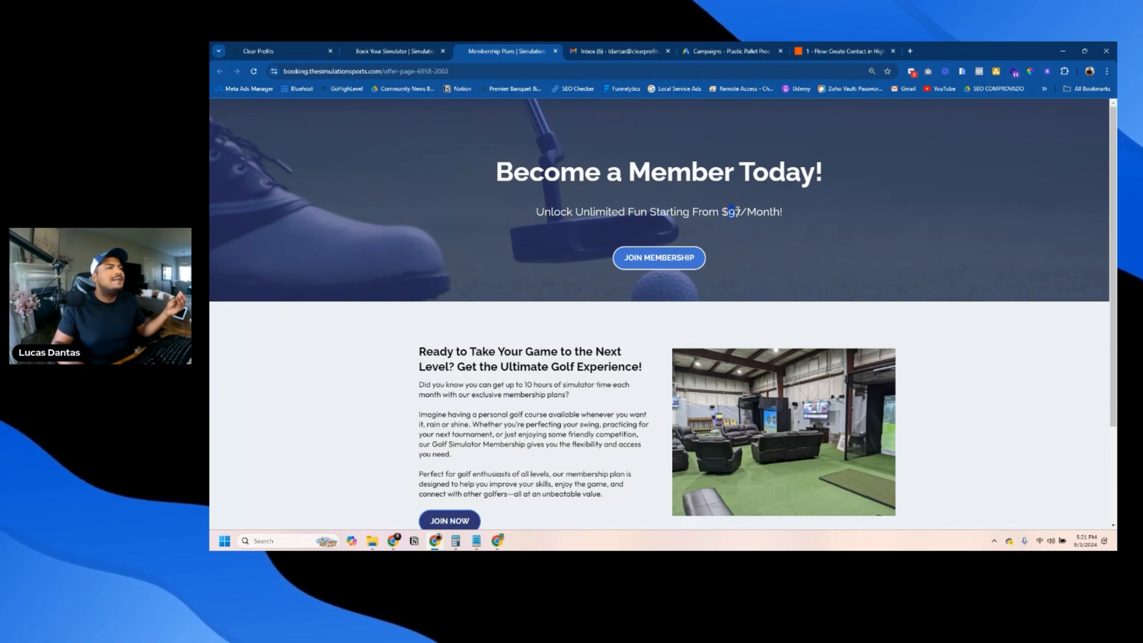
left_click_drag(737, 211, 781, 215)
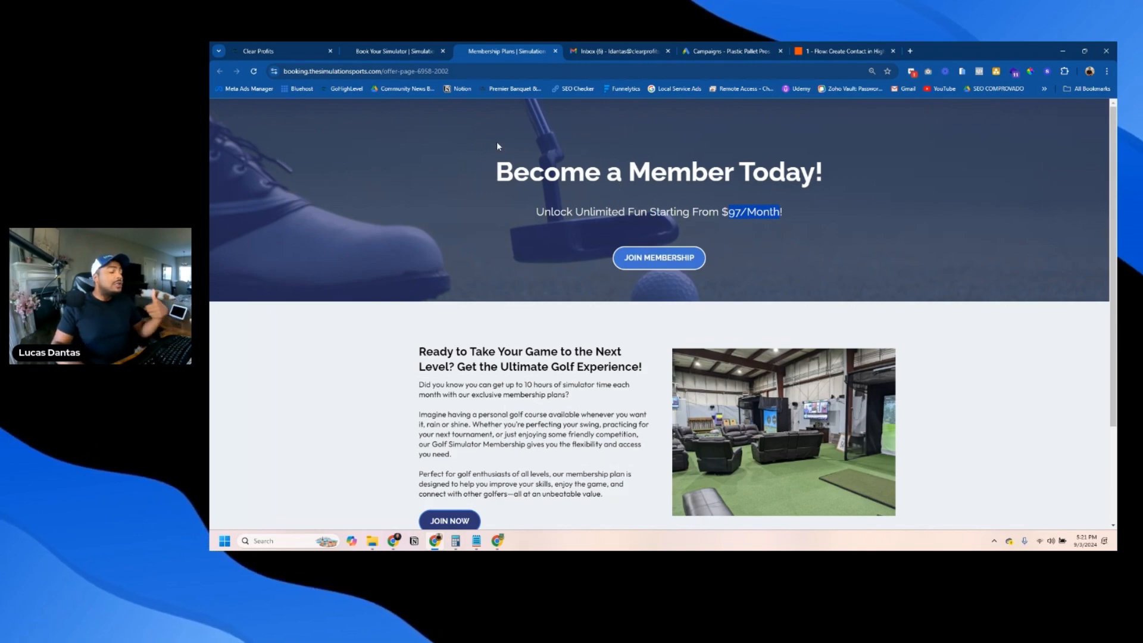
left_click(405, 51)
scroll(662, 298, "down", 3)
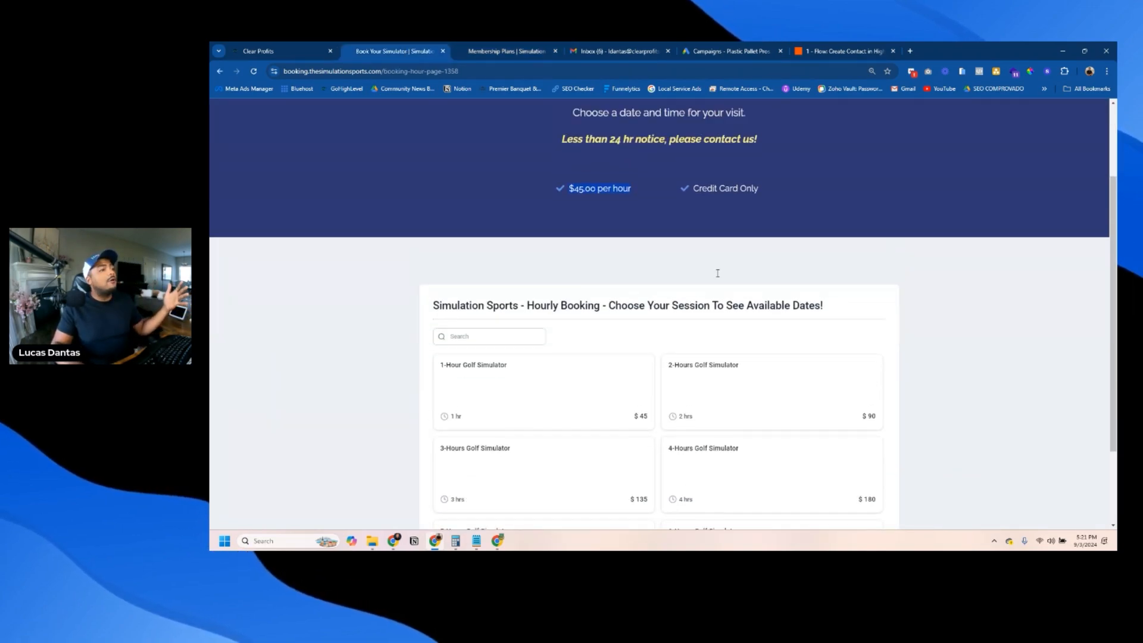
scroll(625, 336, "up", 3)
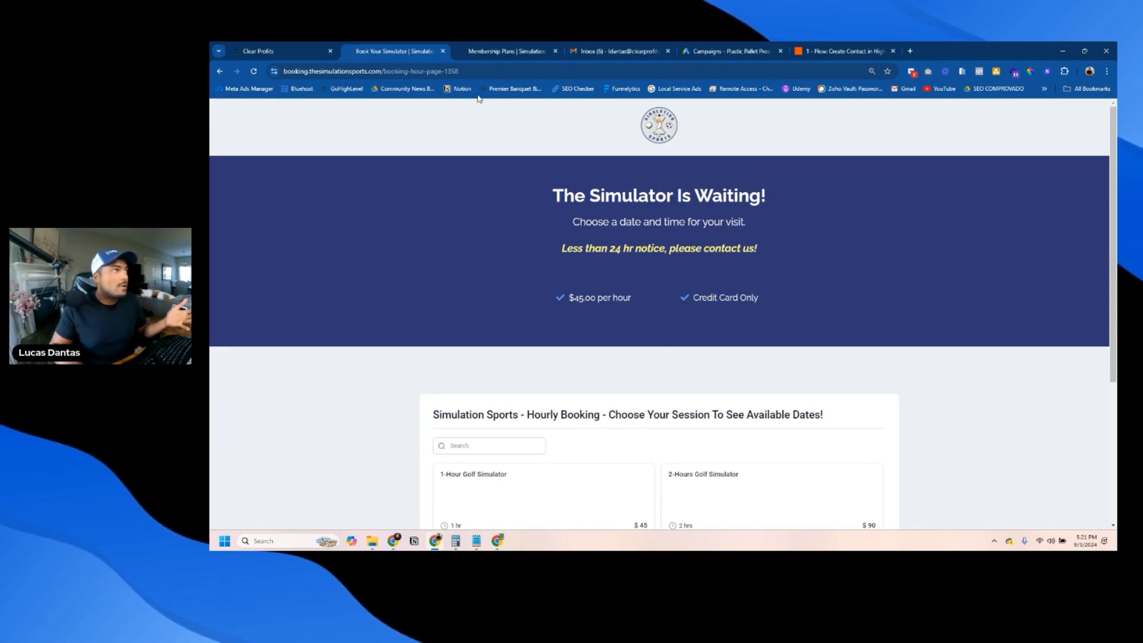
left_click(487, 47)
left_click(713, 208)
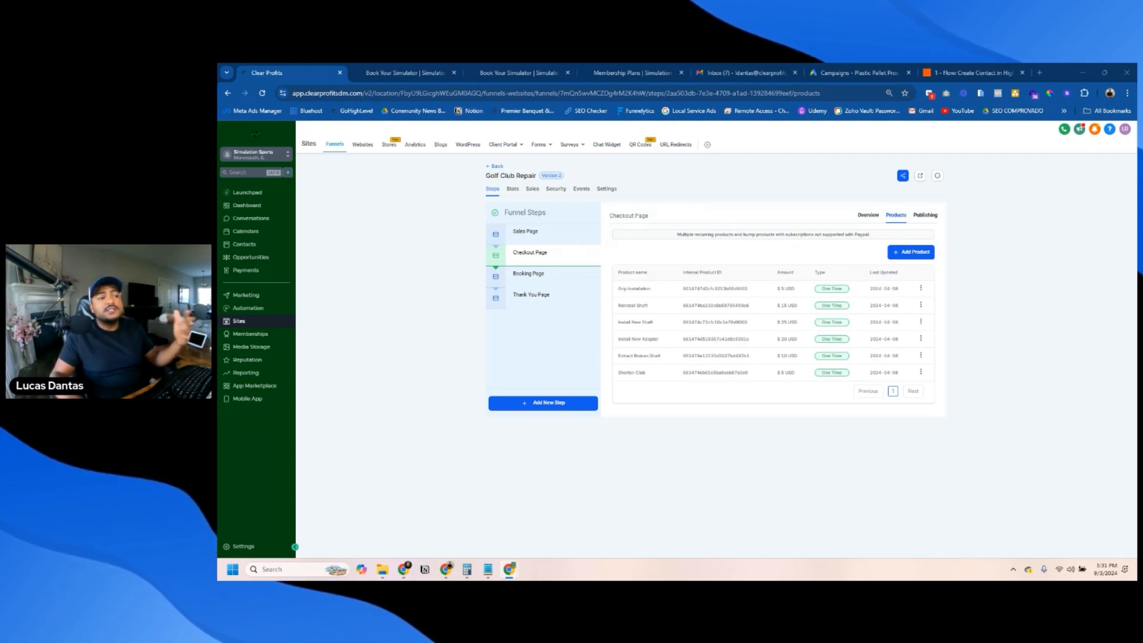
Review the Checkout Page's products in the Golf Club Repair funnel and view the services on its live checkout page.
left_click(538, 236)
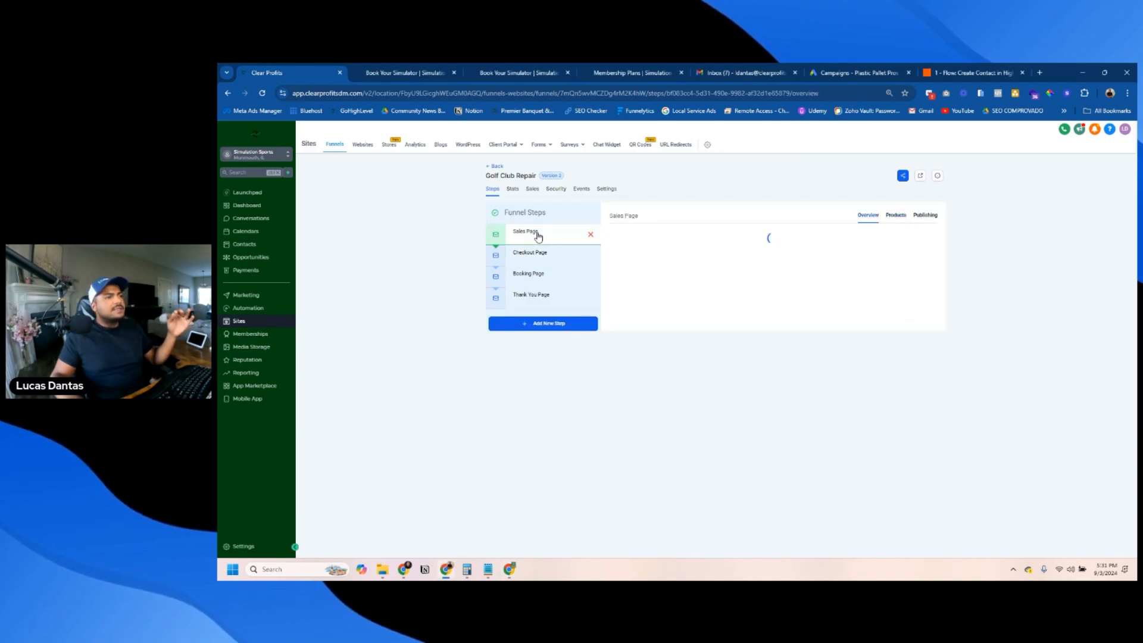
left_click(533, 256)
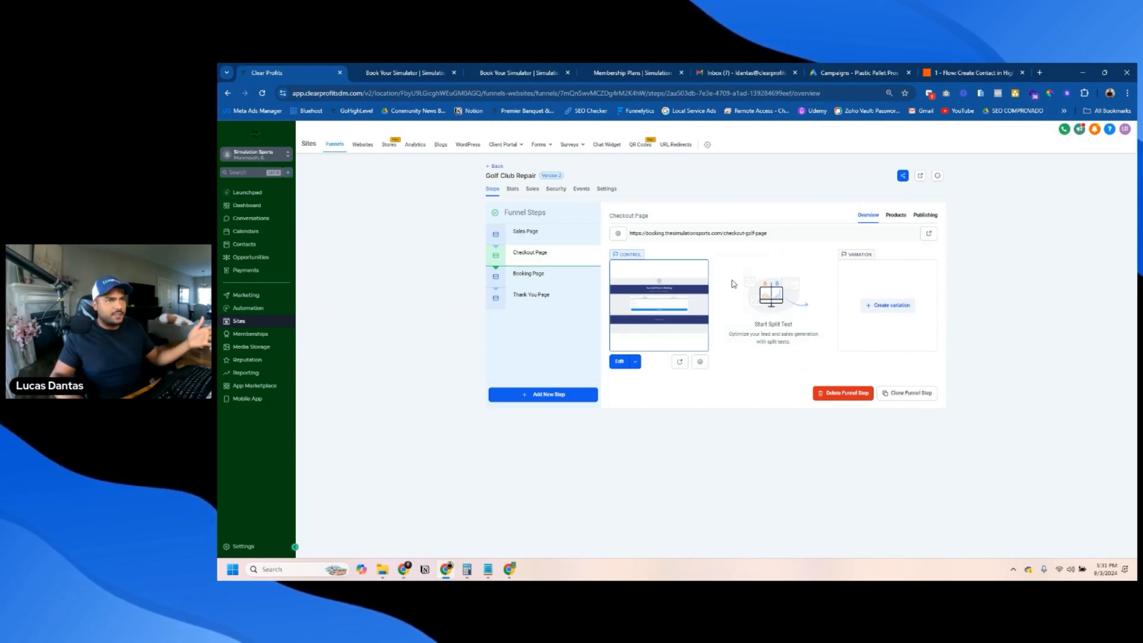
left_click(895, 215)
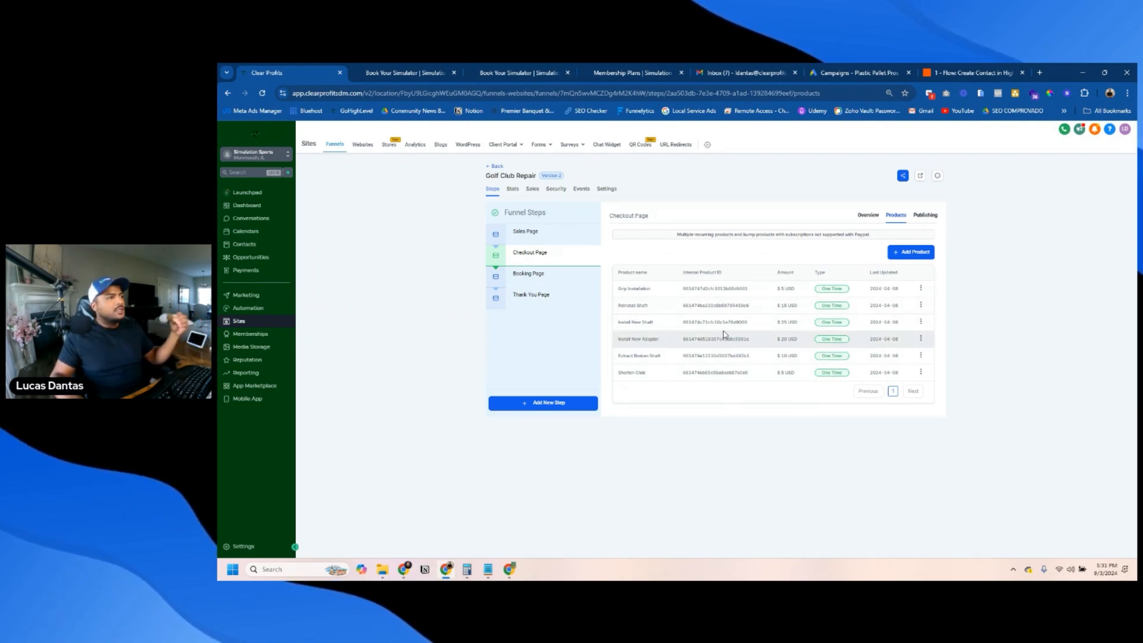
left_click(868, 220)
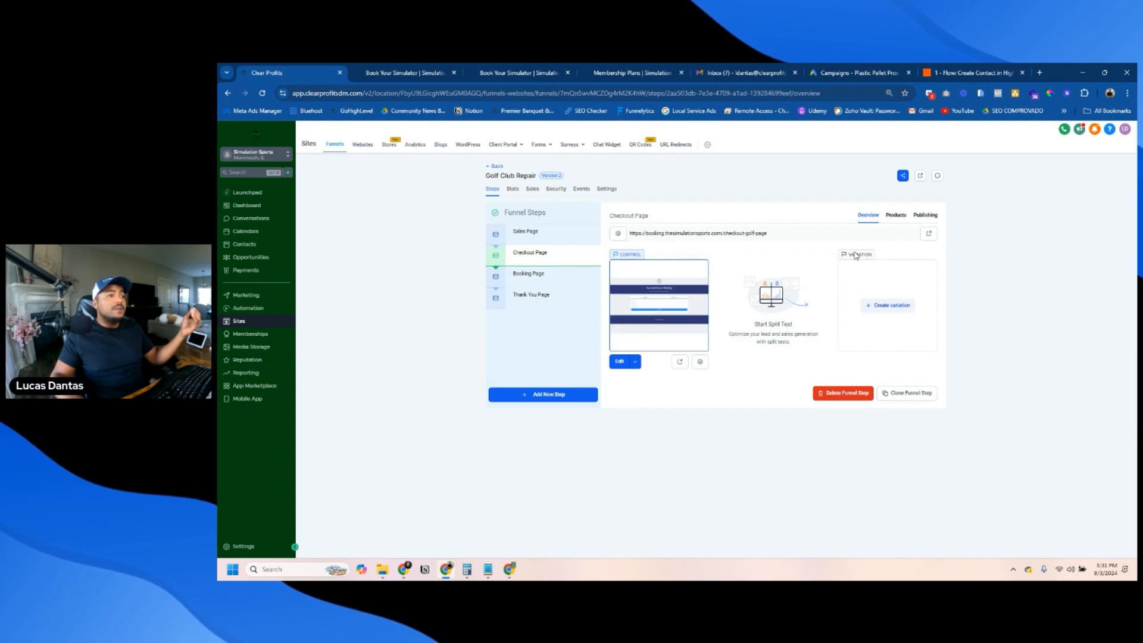
left_click(687, 272)
scroll(688, 272, "down", 1)
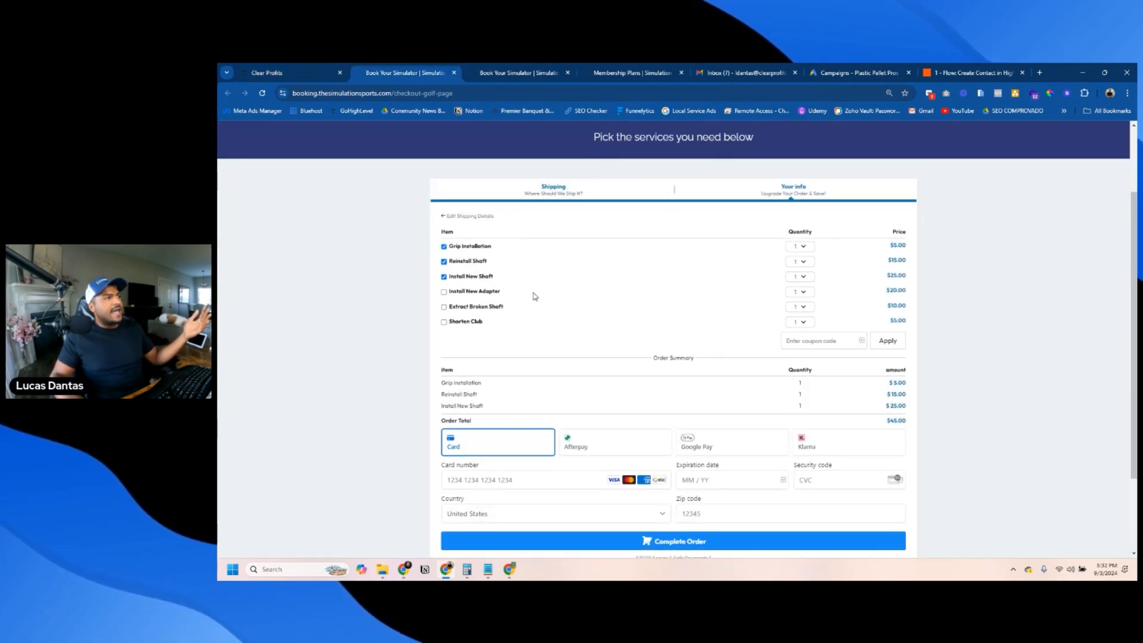
Add Install New Adapter, Extract Broken Shaft and Shorten Club to the checkout order.
left_click(444, 291)
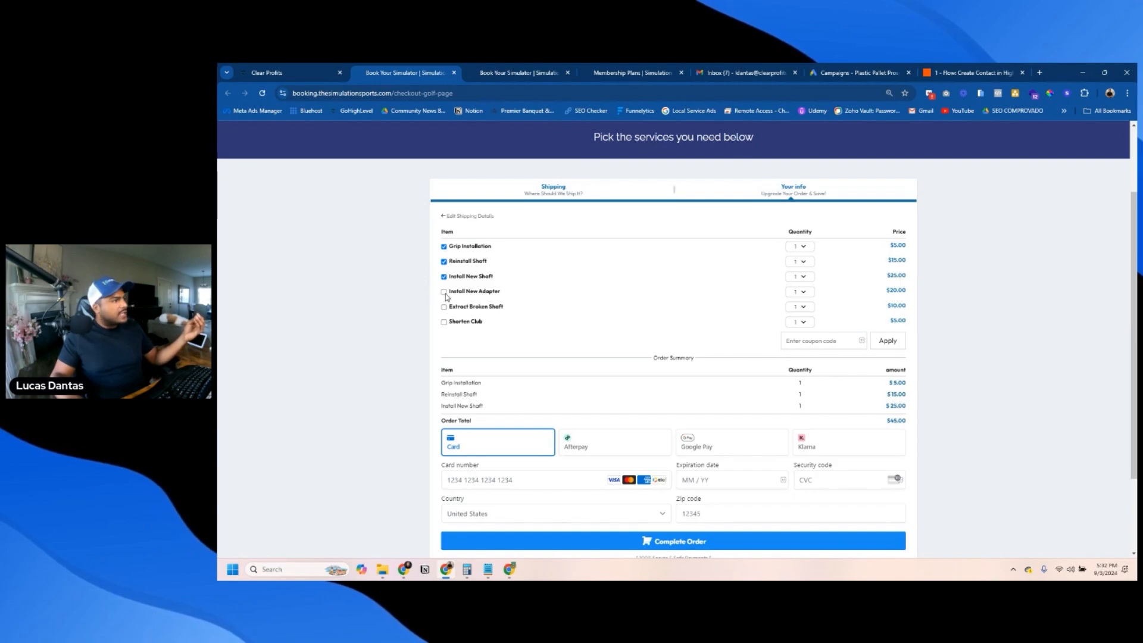
left_click(443, 308)
left_click(443, 321)
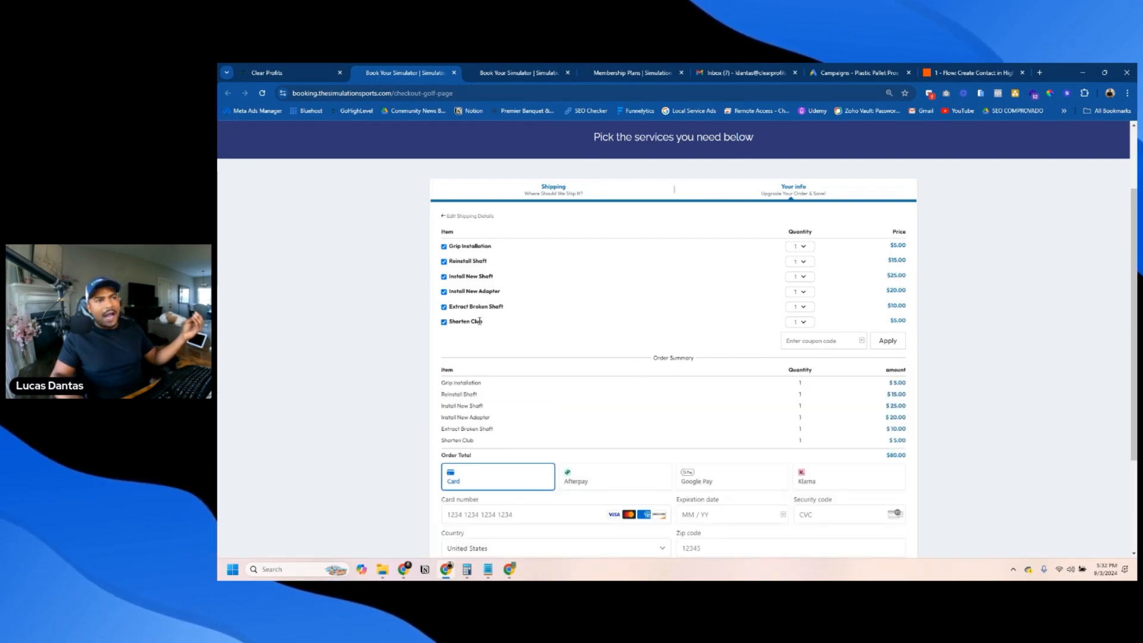
Remove all six repair services from the checkout order.
left_click(443, 262)
left_click(444, 277)
left_click(443, 291)
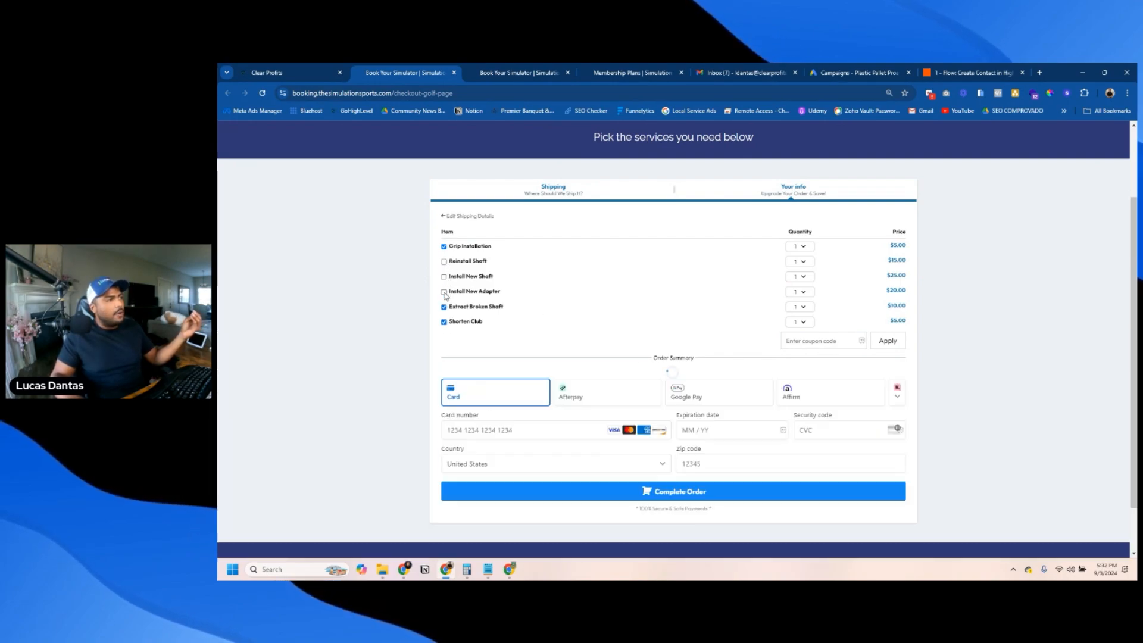
left_click(443, 307)
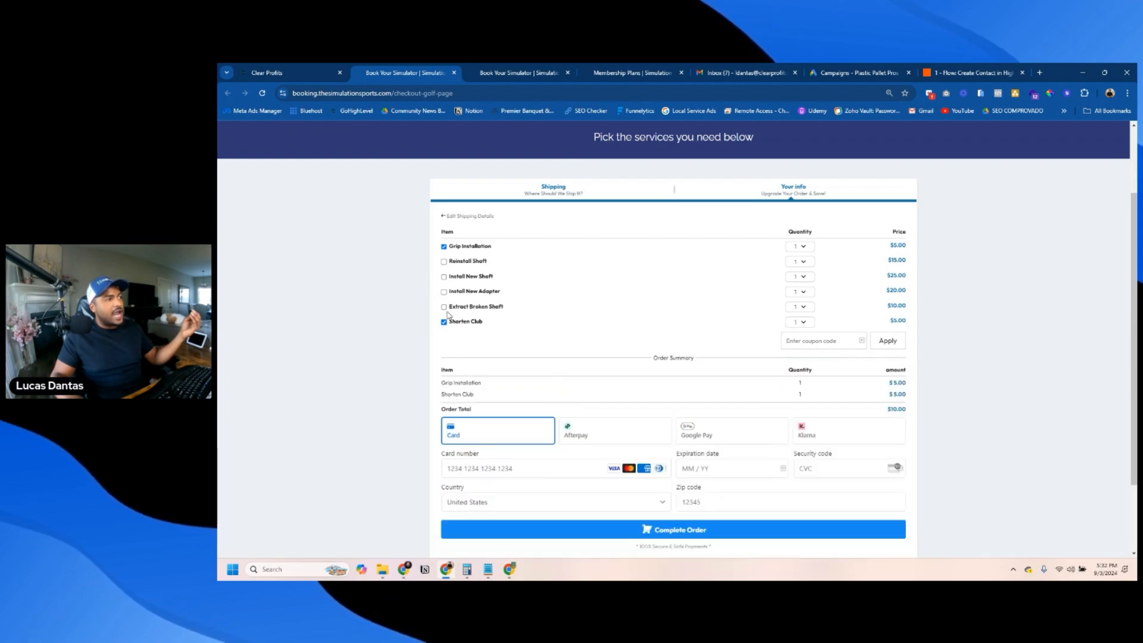
left_click(443, 322)
left_click(443, 246)
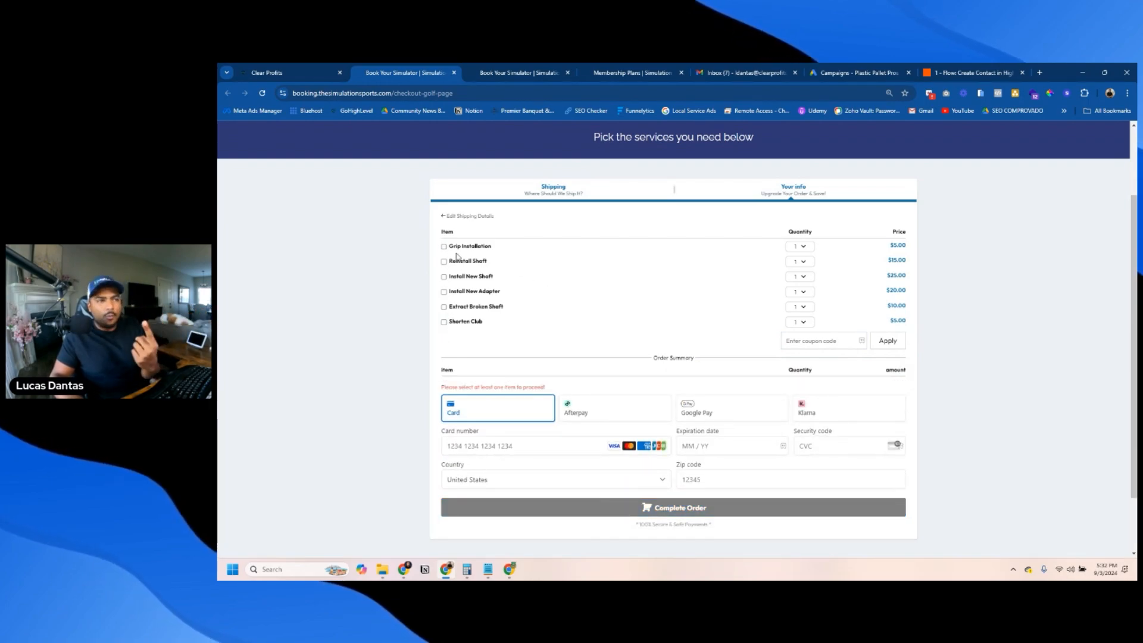
Add Grip Installation, Reinstall Shaft and Install New Shaft to the order, with quantity 2 for Grip Installation and 3 for Reinstall Shaft.
left_click(443, 246)
left_click(443, 261)
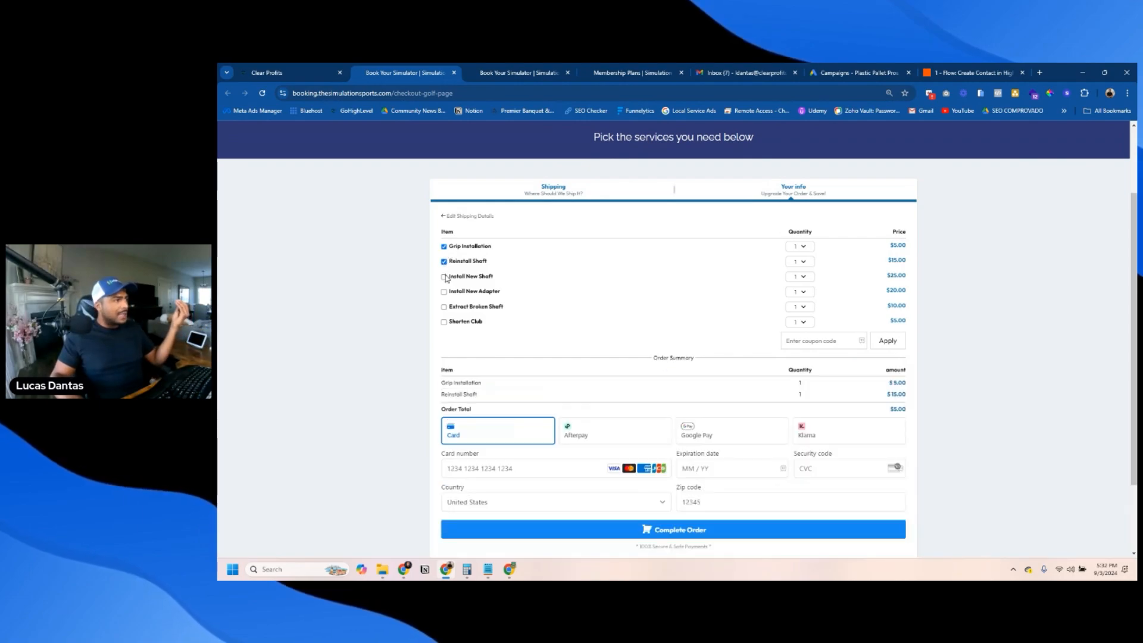
left_click(443, 277)
left_click(801, 248)
left_click(803, 264)
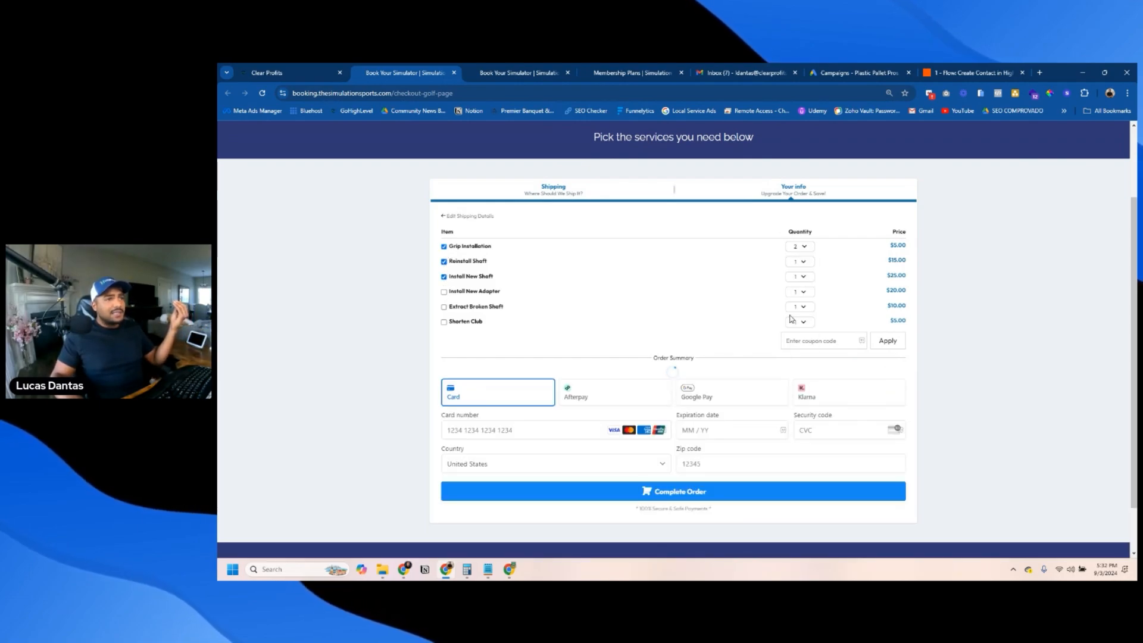
left_click(803, 264)
left_click(804, 289)
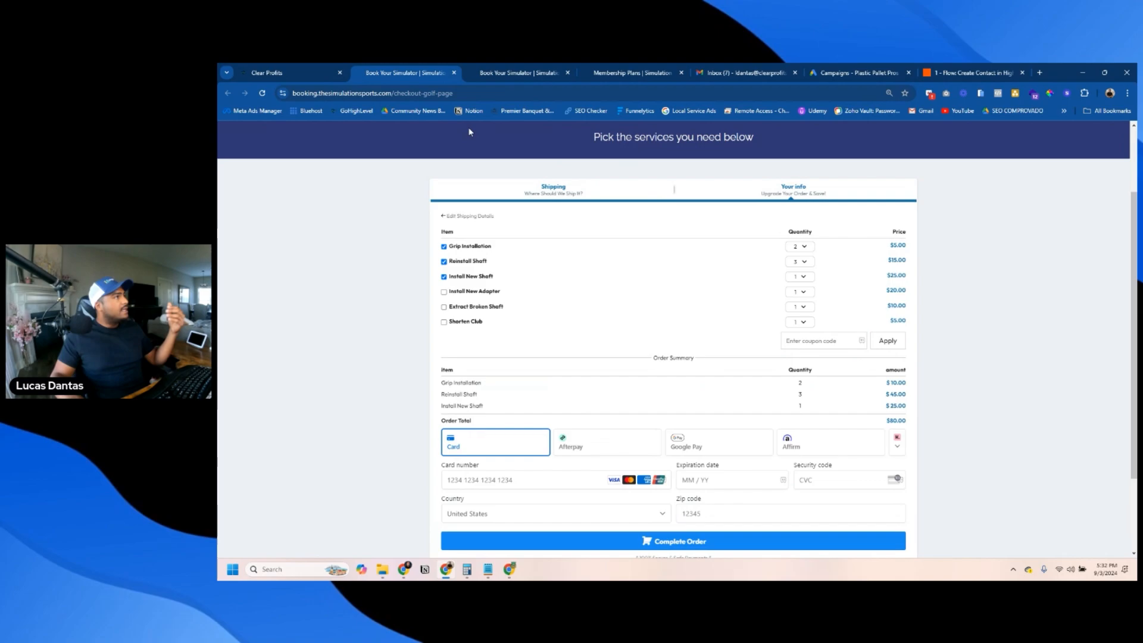
Open the Grip Installation product in the funnel's Checkout Page and examine its multiple-quantity and maximum-units options.
left_click(320, 73)
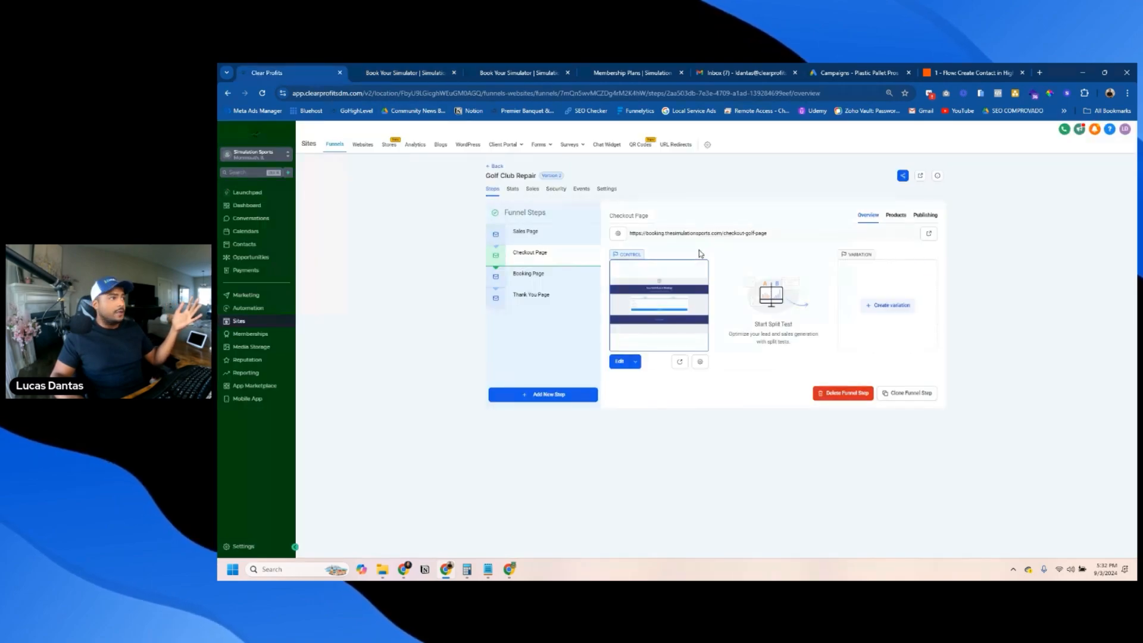
left_click(921, 288)
left_click(920, 265)
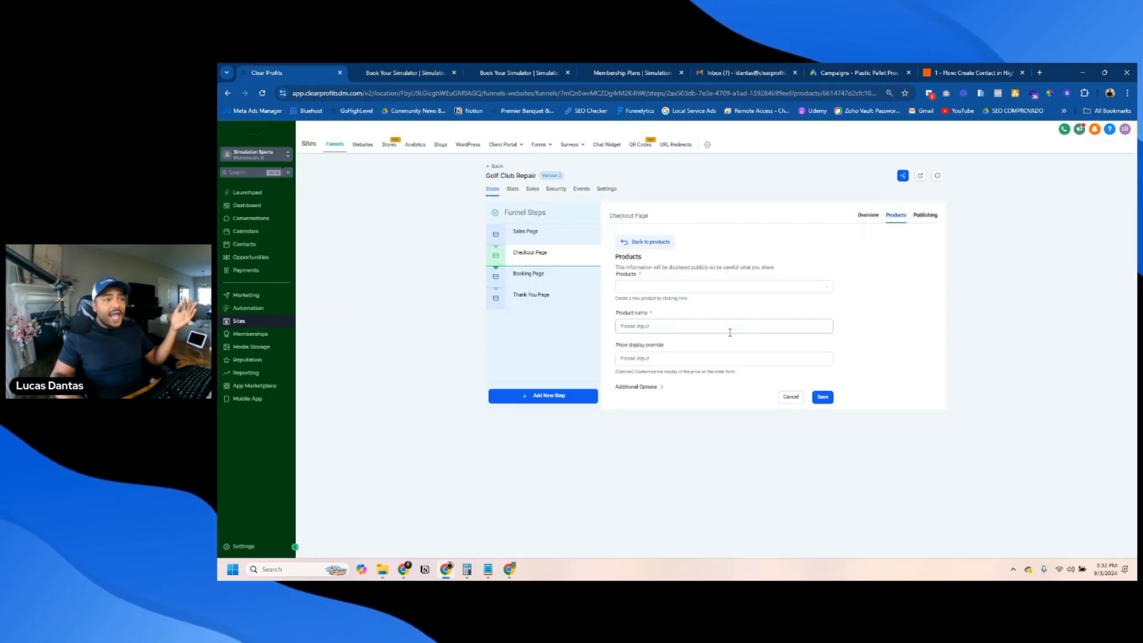
left_click(659, 425)
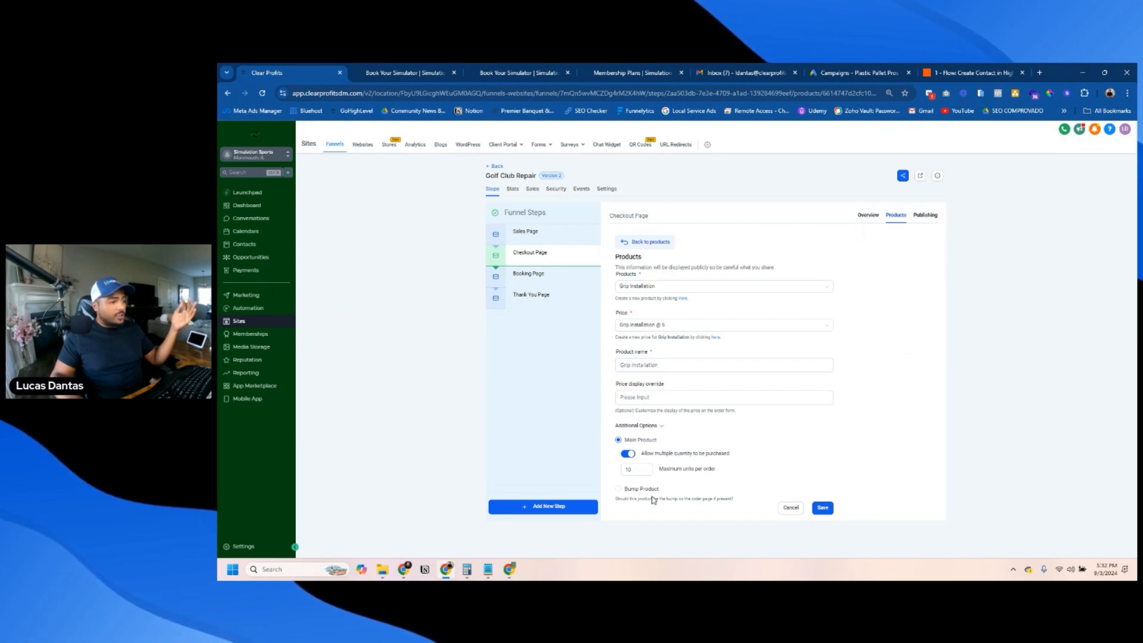
left_click(637, 469)
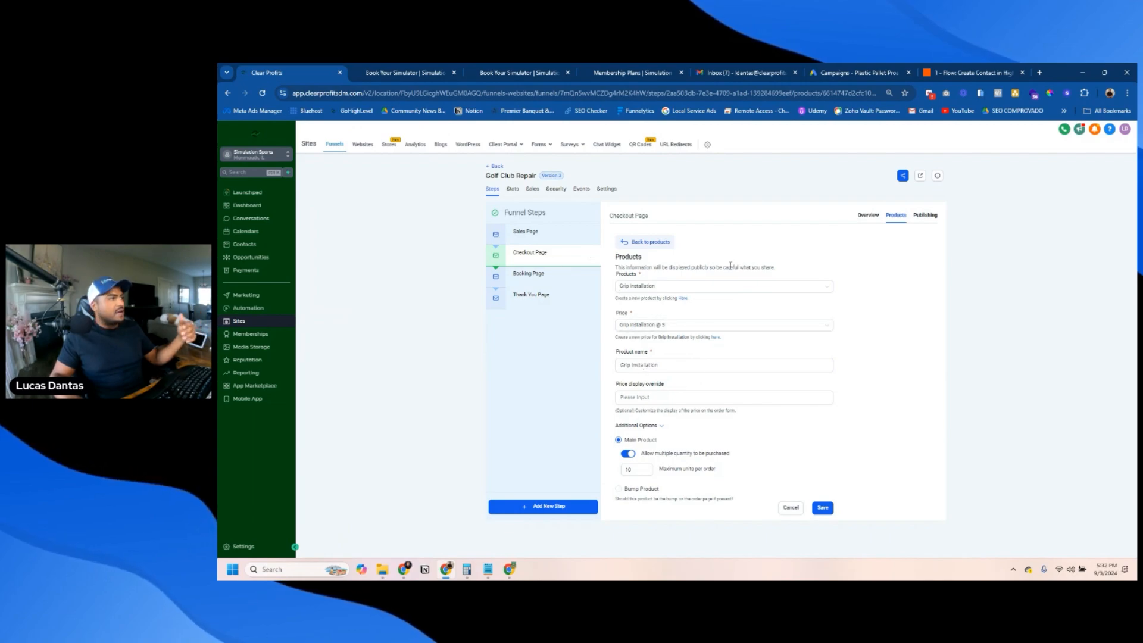
Open the Booking Hour Page step of the Hourly Booking 1 funnel in the Golf Simulator folder.
left_click(867, 215)
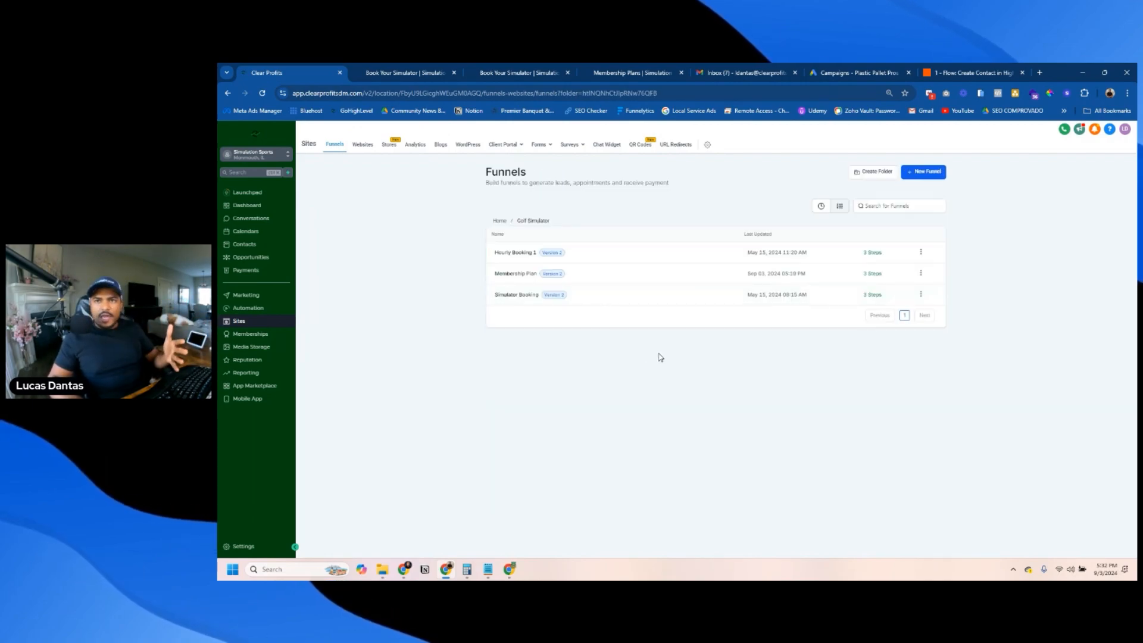
left_click(516, 254)
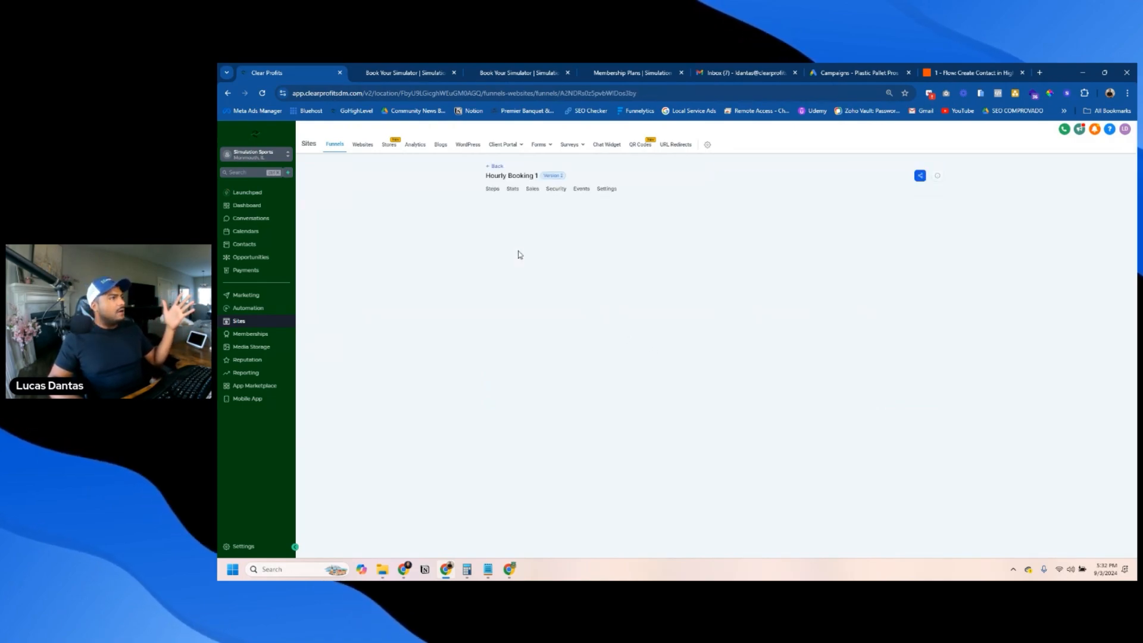
left_click(536, 256)
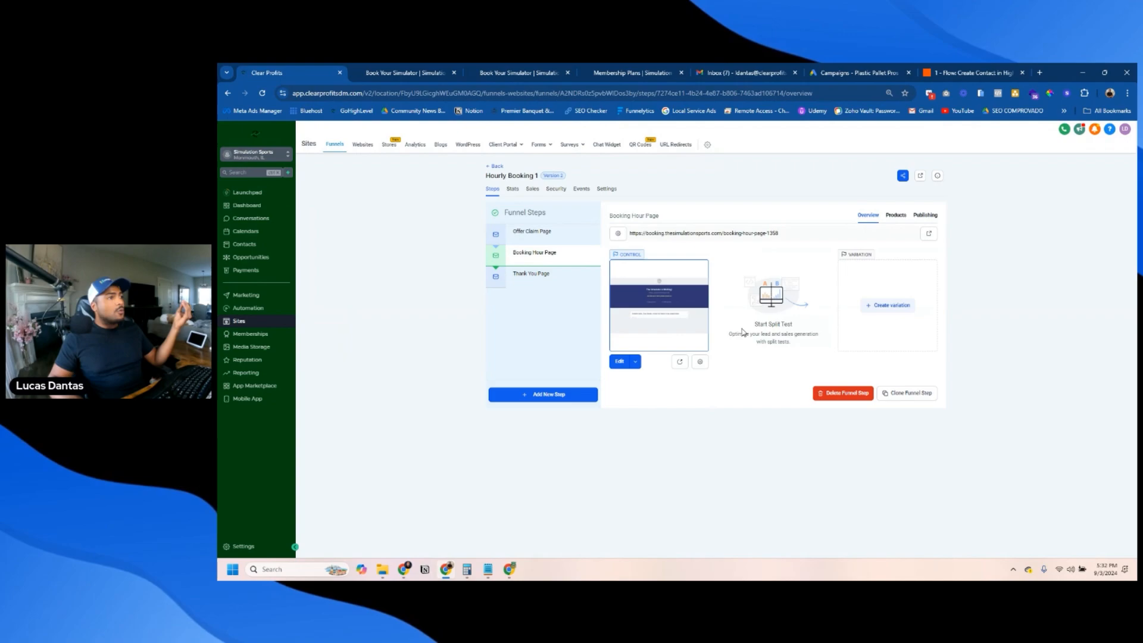
Review the live booking form for the 2-Hours Golf Simulator, including its session details, payment information and contact fields.
left_click(519, 69)
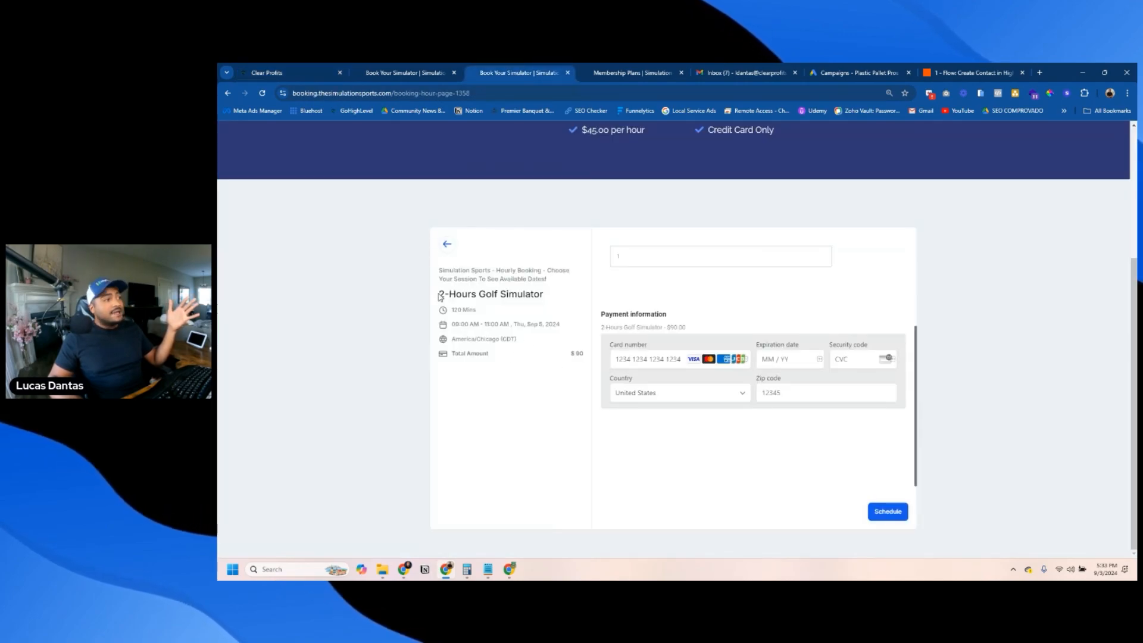
left_click_drag(439, 296, 544, 295)
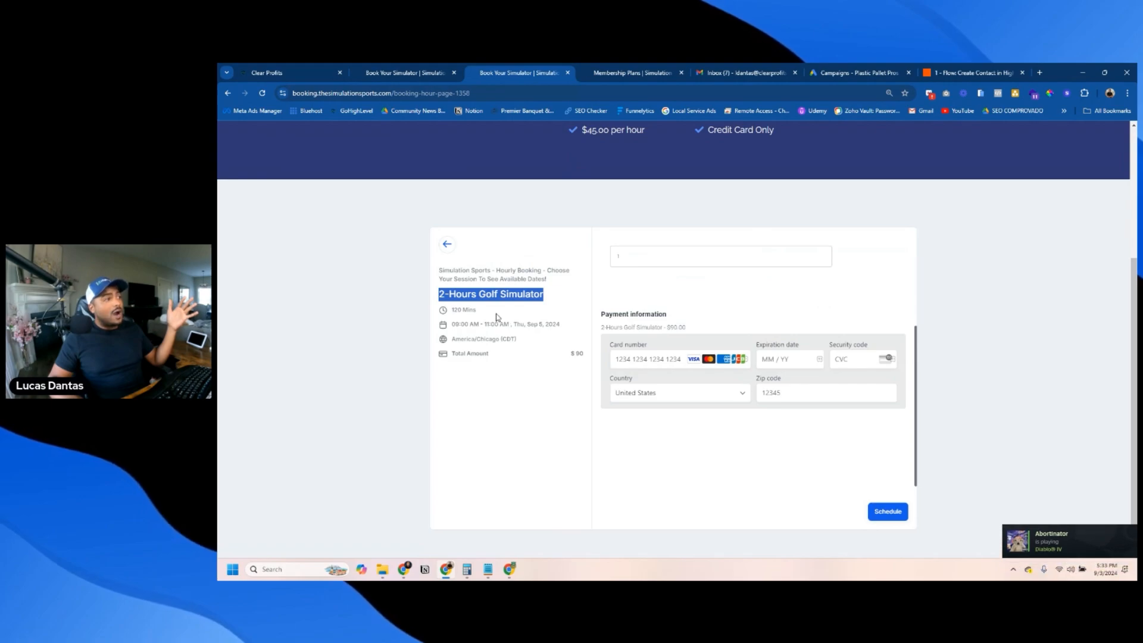
left_click_drag(686, 328, 600, 328)
left_click(717, 321)
scroll(688, 257, "up", 1)
scroll(688, 257, "up", 2)
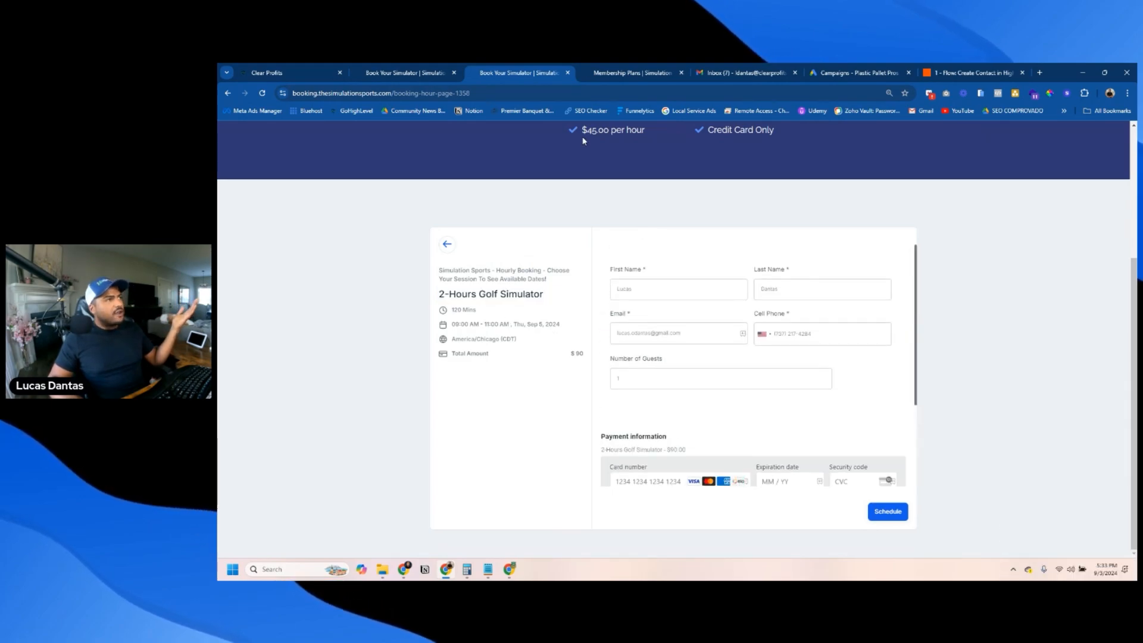
Examine the card payment fields at the end of the 2-Hours Golf Simulator booking form and return to the Clear Profits account.
scroll(867, 314, "down", 2)
scroll(632, 367, "up", 2)
scroll(632, 368, "down", 2)
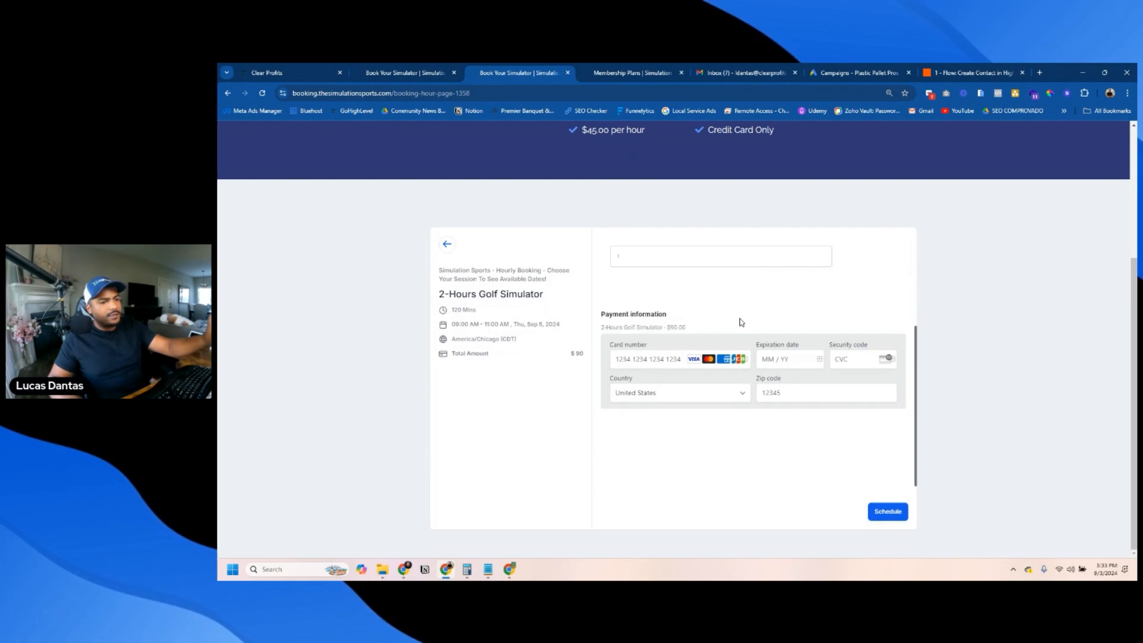
left_click(292, 72)
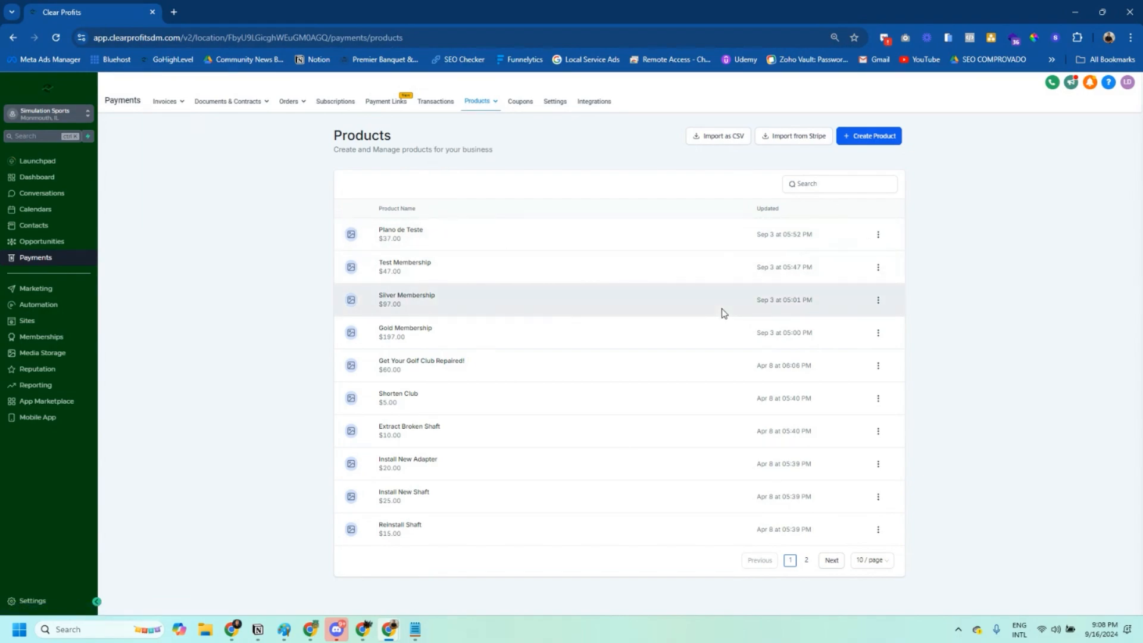
Create a new product with the title "Add" and the description text "Description".
left_click(860, 137)
left_click(429, 221)
type("A")
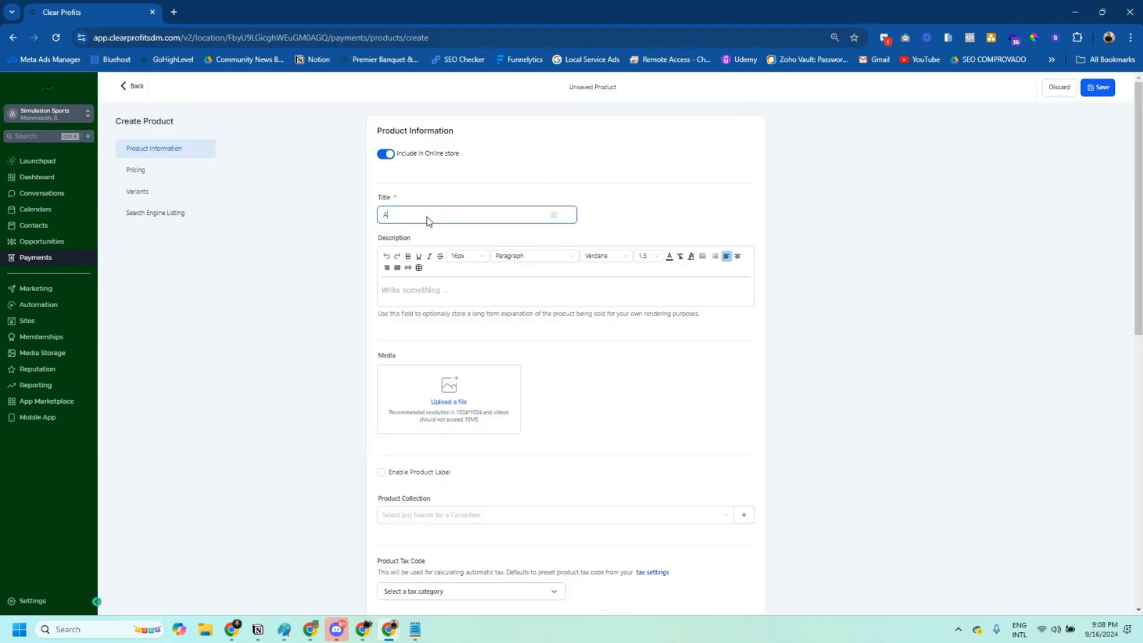
type("dd")
left_click(408, 289)
type("Description")
scroll(539, 275, "down", 2)
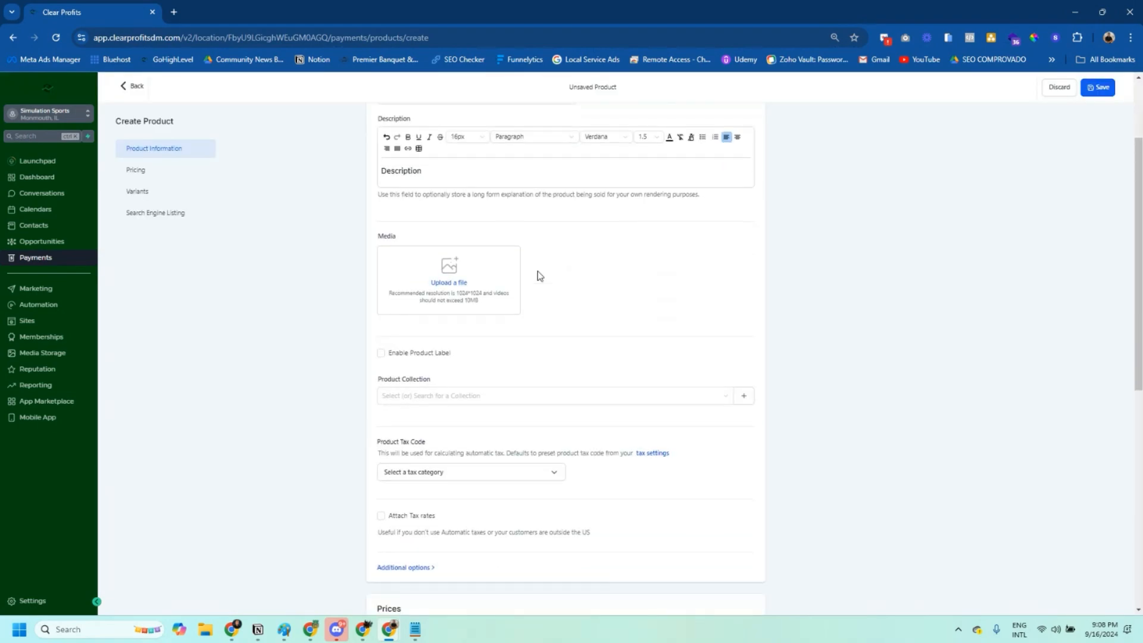
Enable the product label and examine its content and visibility duration fields, leaving them empty.
scroll(540, 275, "down", 1)
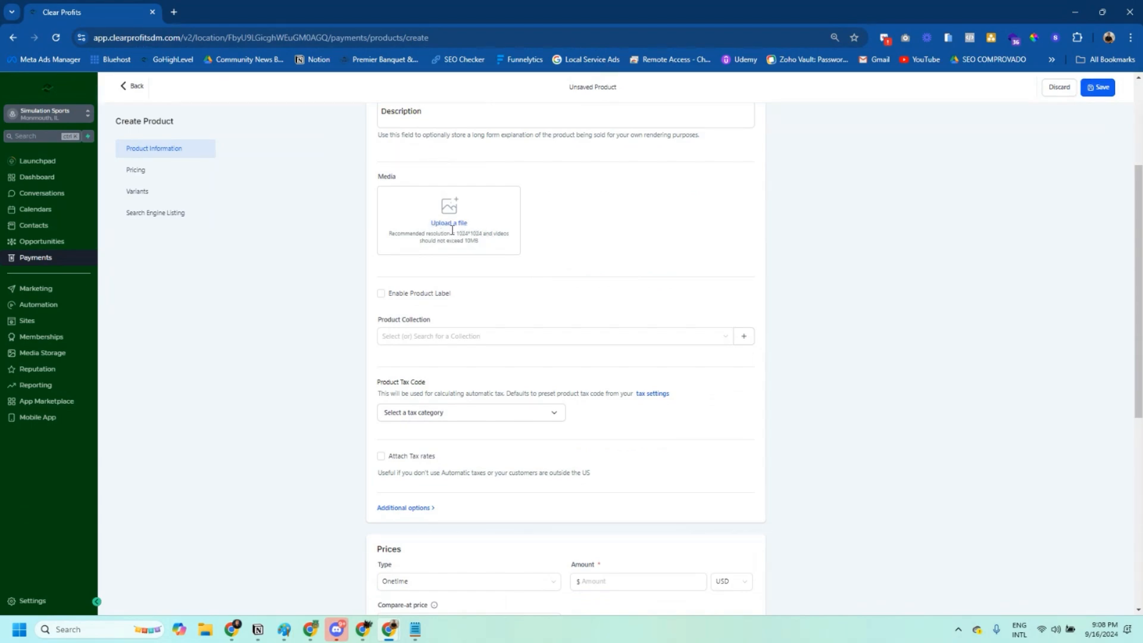
left_click(380, 294)
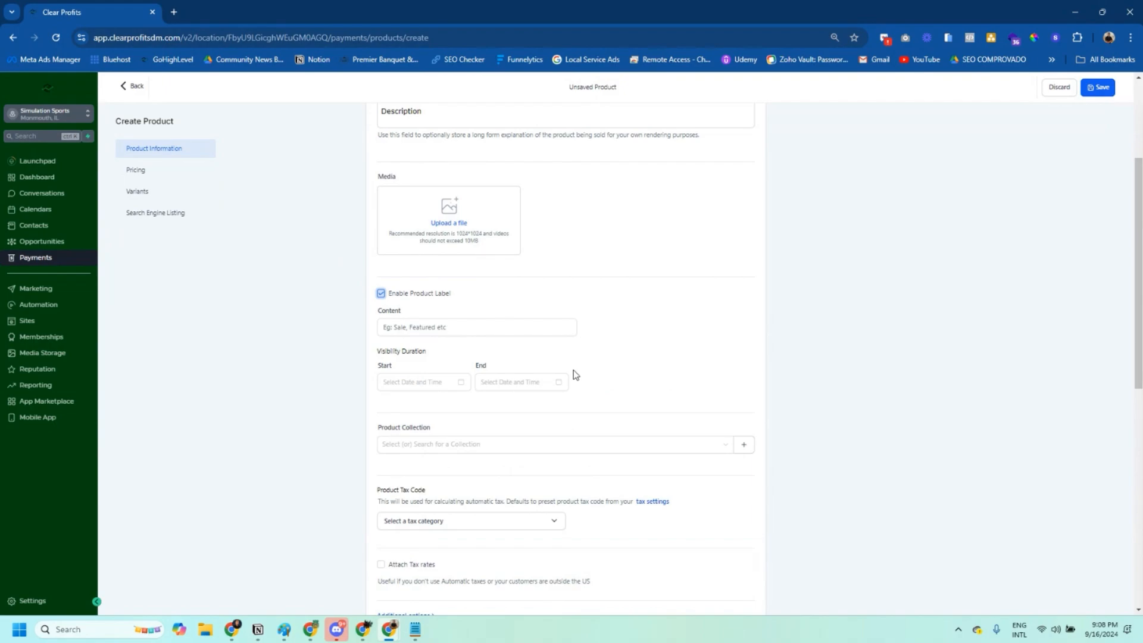
left_click(397, 327)
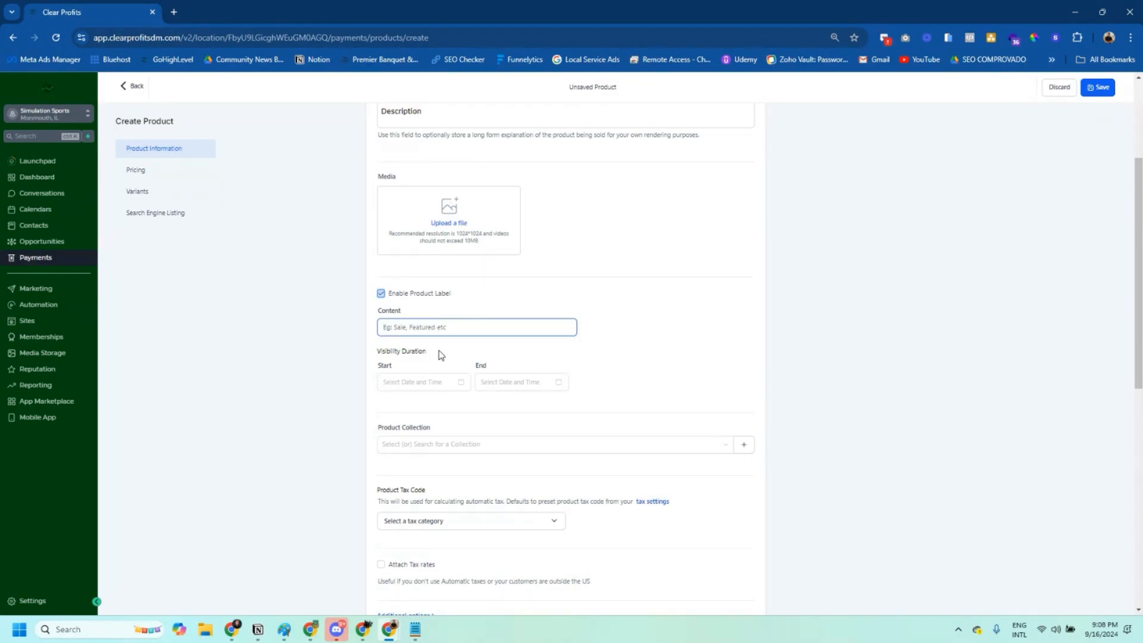
left_click(395, 351)
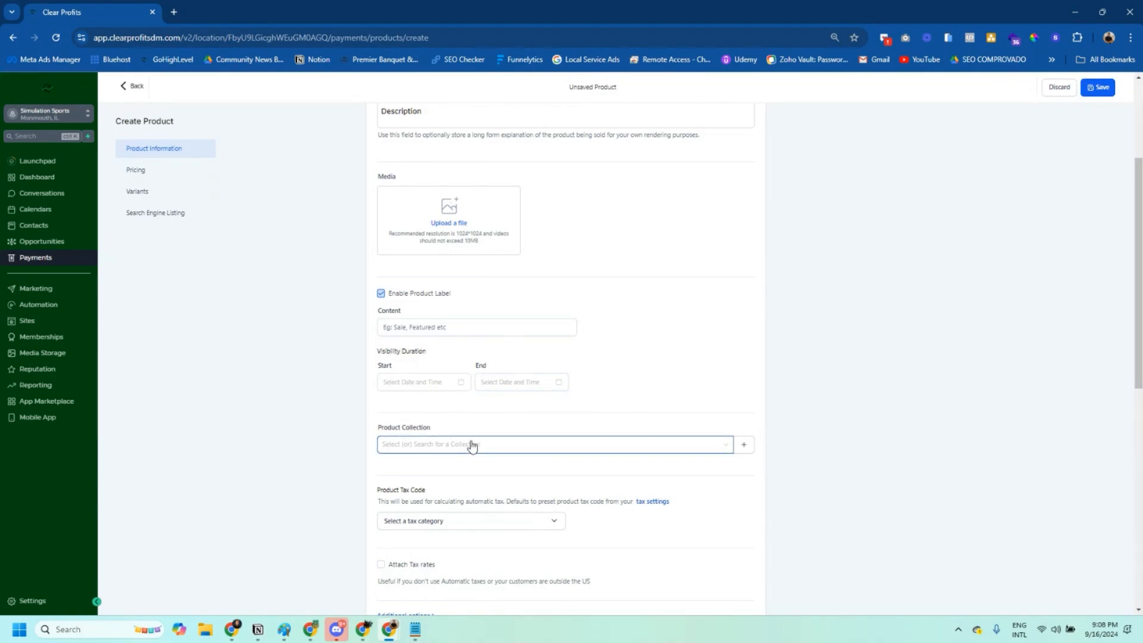
Examine the Product Collection field and the tax categories offered for the product tax code, without choosing any.
scroll(433, 314, "down", 2)
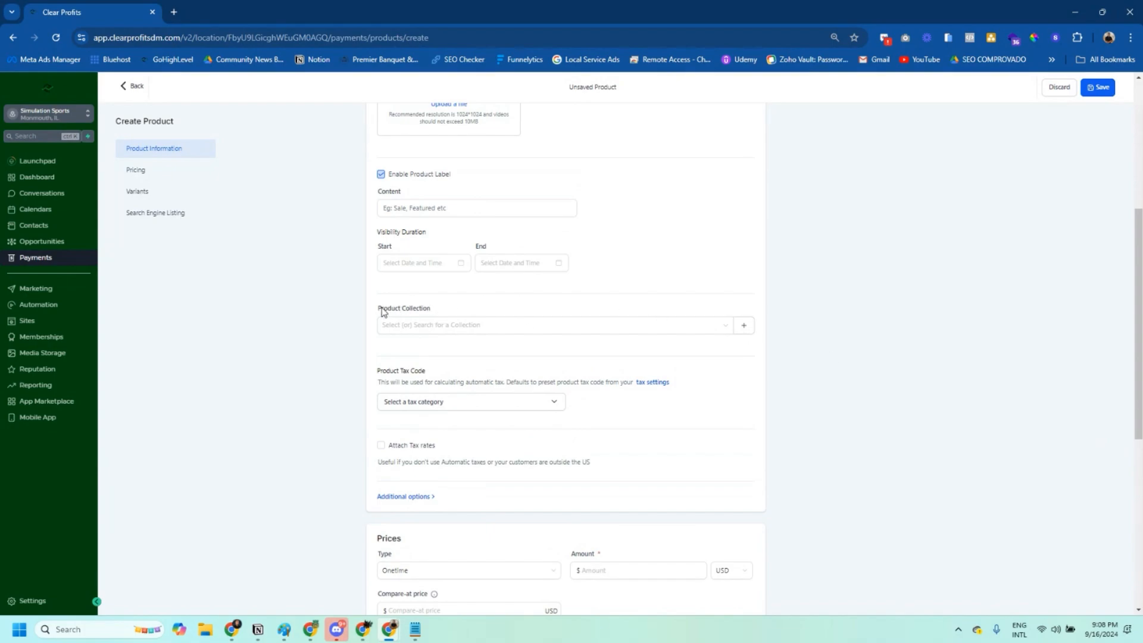
left_click_drag(377, 308, 428, 311)
left_click(489, 310)
scroll(595, 310, "down", 1)
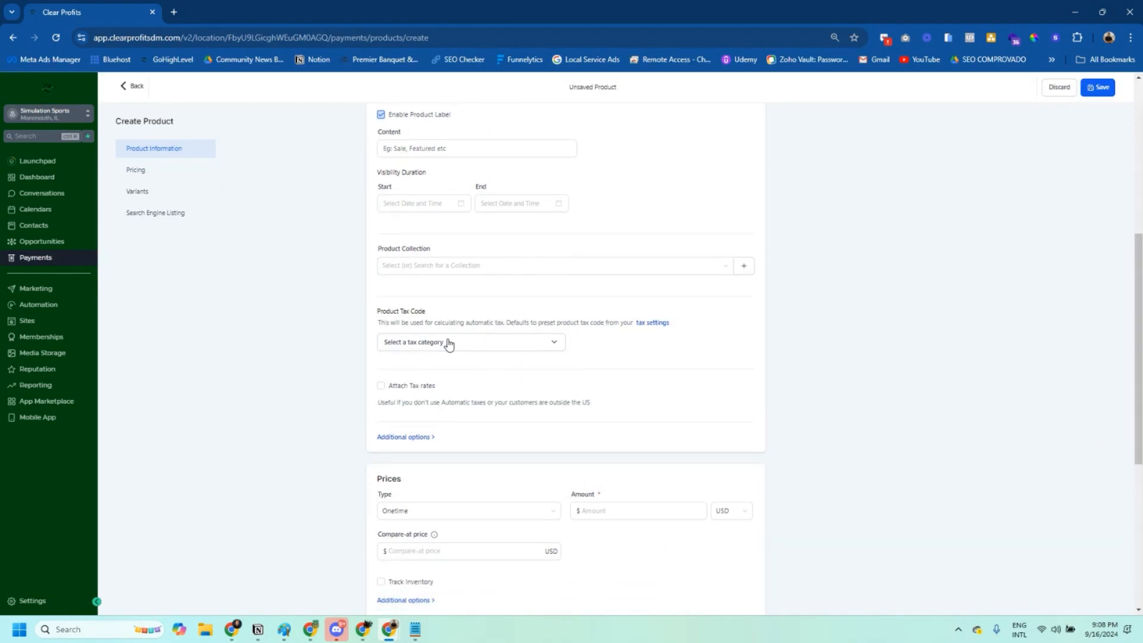
left_click(556, 346)
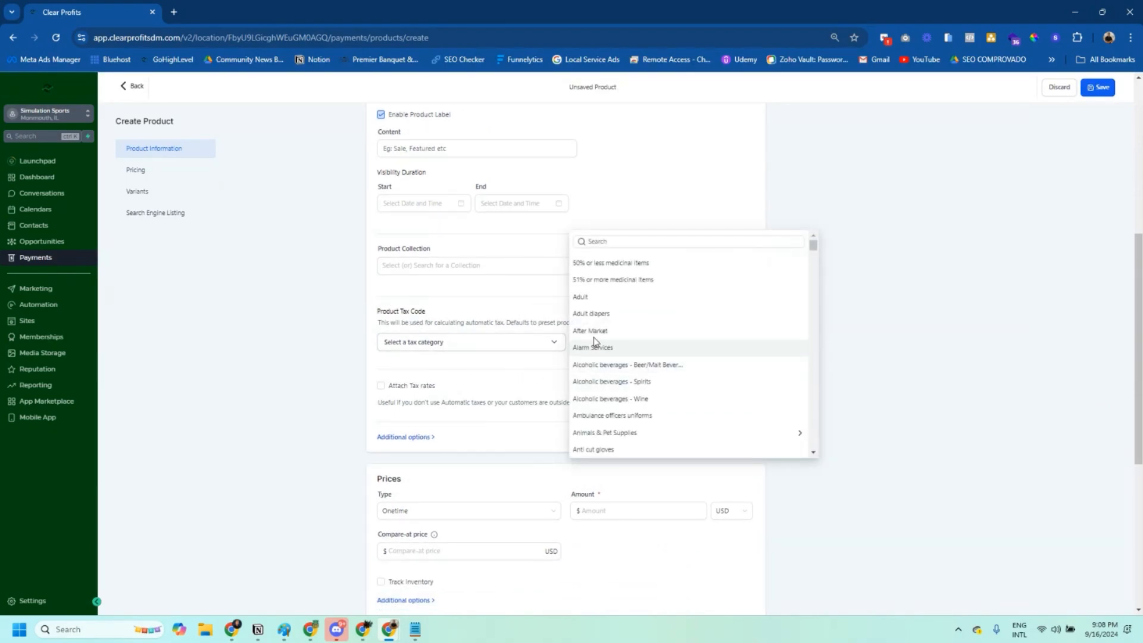
left_click(545, 312)
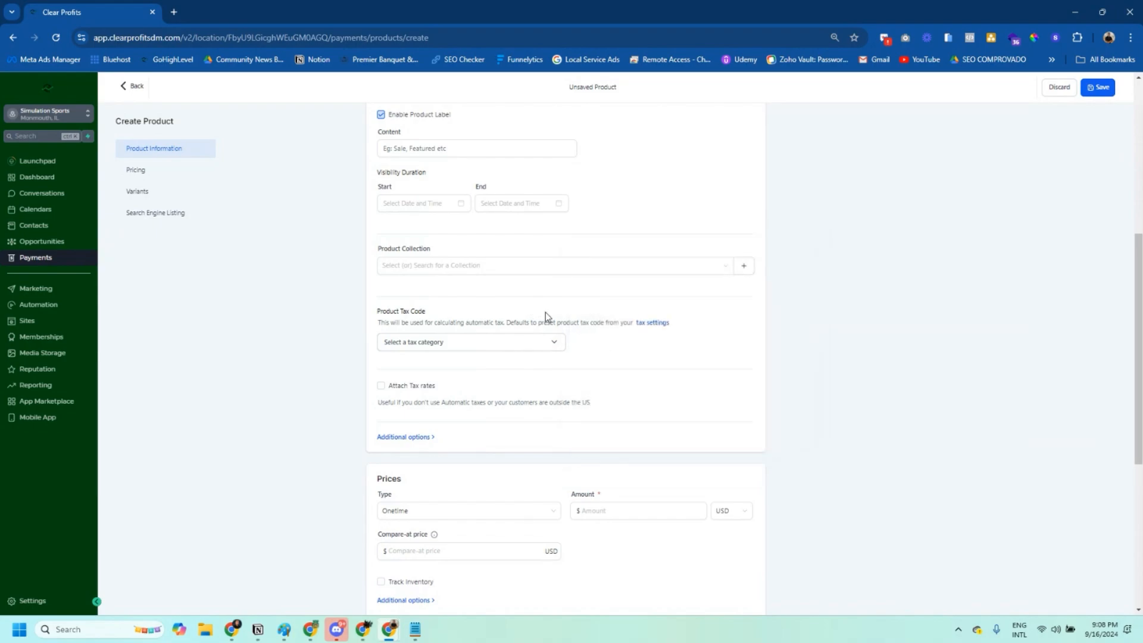
Enable Attach Tax rates for the product and examine the statement descriptor in its additional options.
scroll(435, 275, "down", 2)
left_click(381, 266)
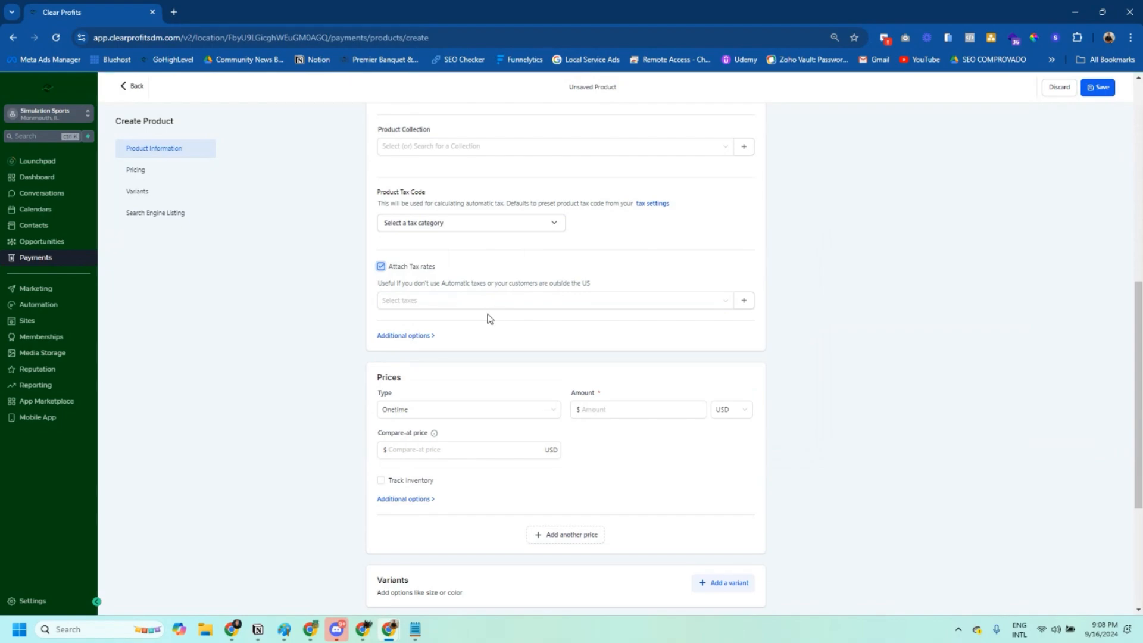
left_click(425, 337)
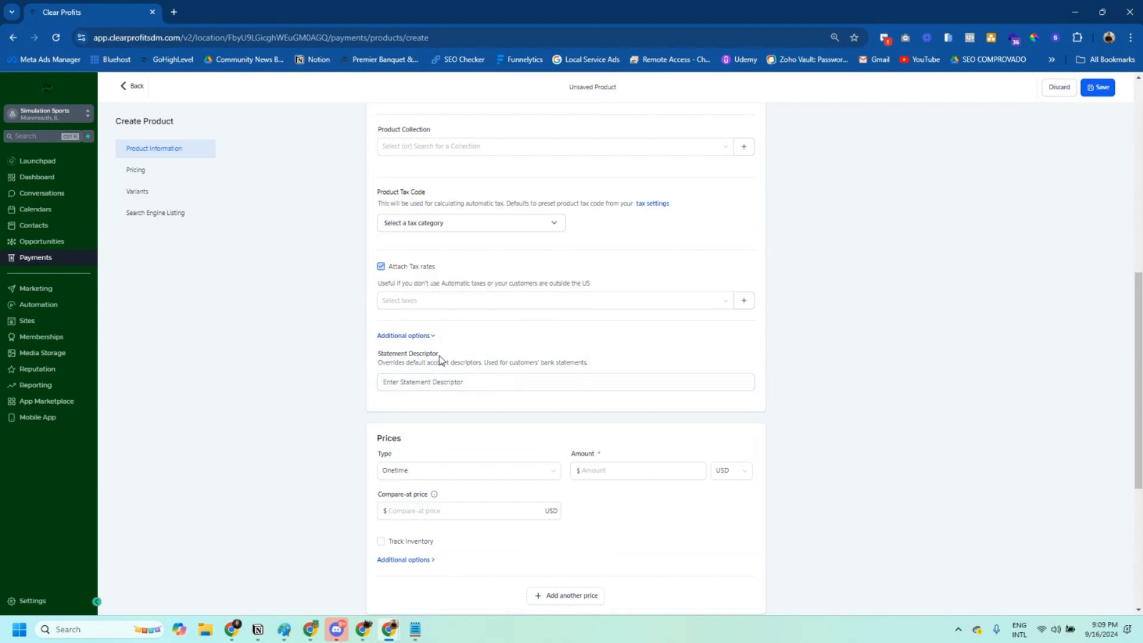
left_click_drag(439, 355, 371, 355)
left_click(441, 378)
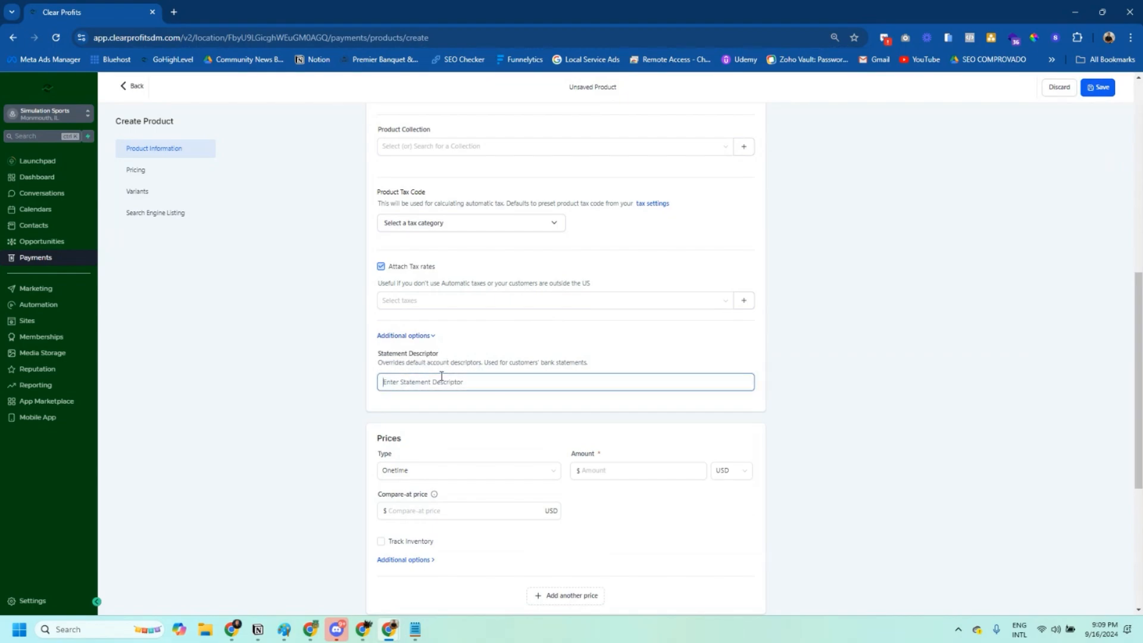
left_click(522, 338)
Check the available price currencies, keep USD, and make the price Recurring with an amount of $97.
scroll(554, 301, "down", 3)
scroll(561, 295, "up", 1)
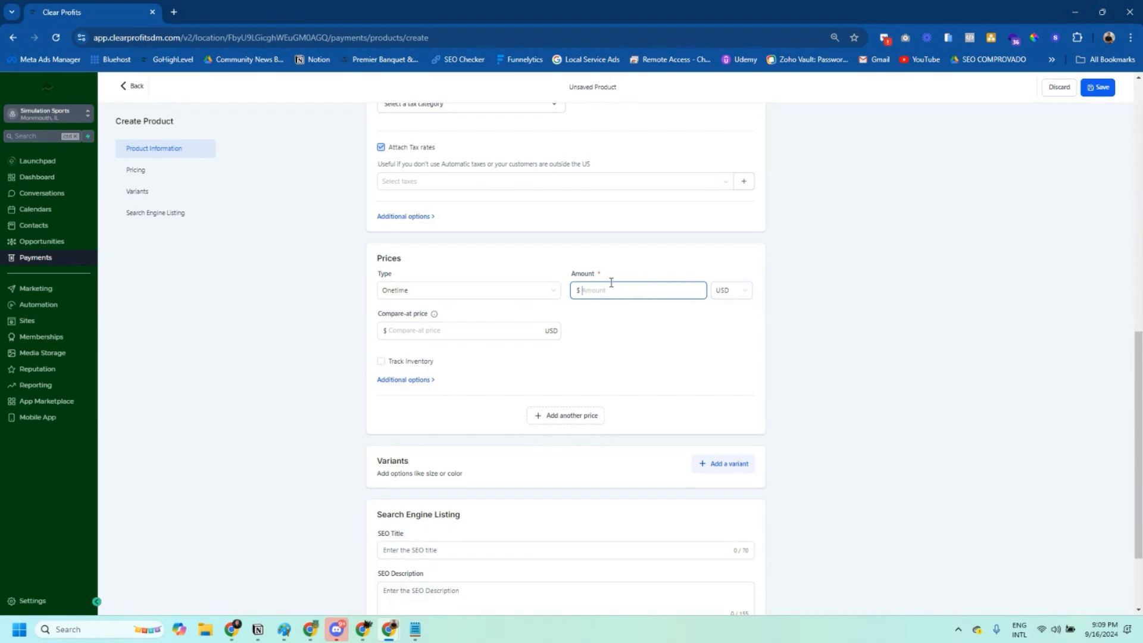
left_click(730, 291)
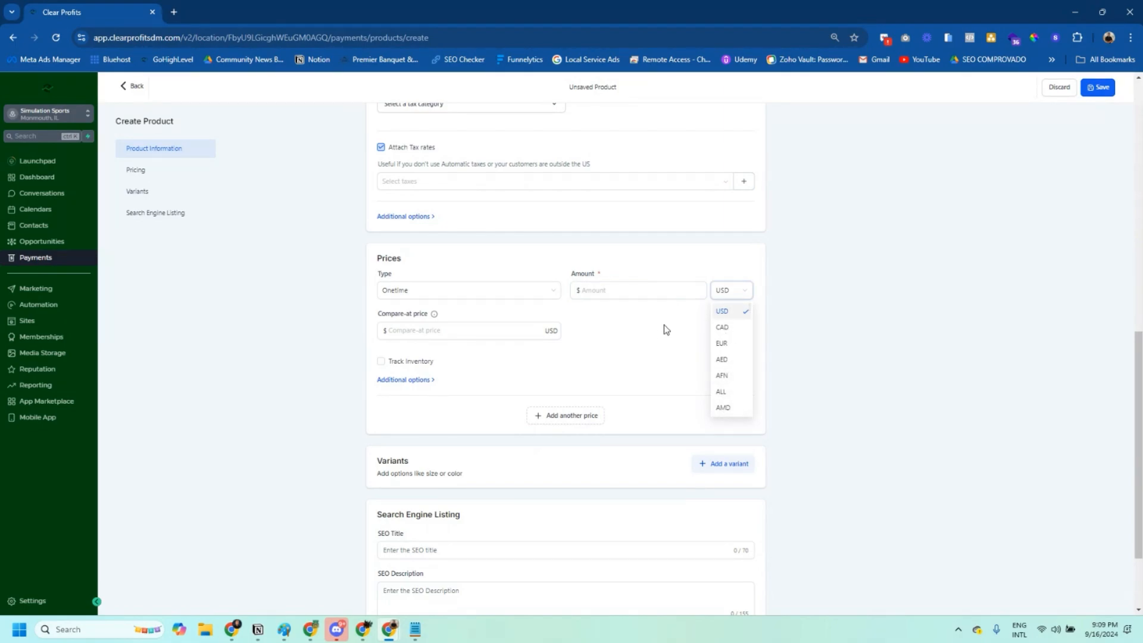
left_click(646, 332)
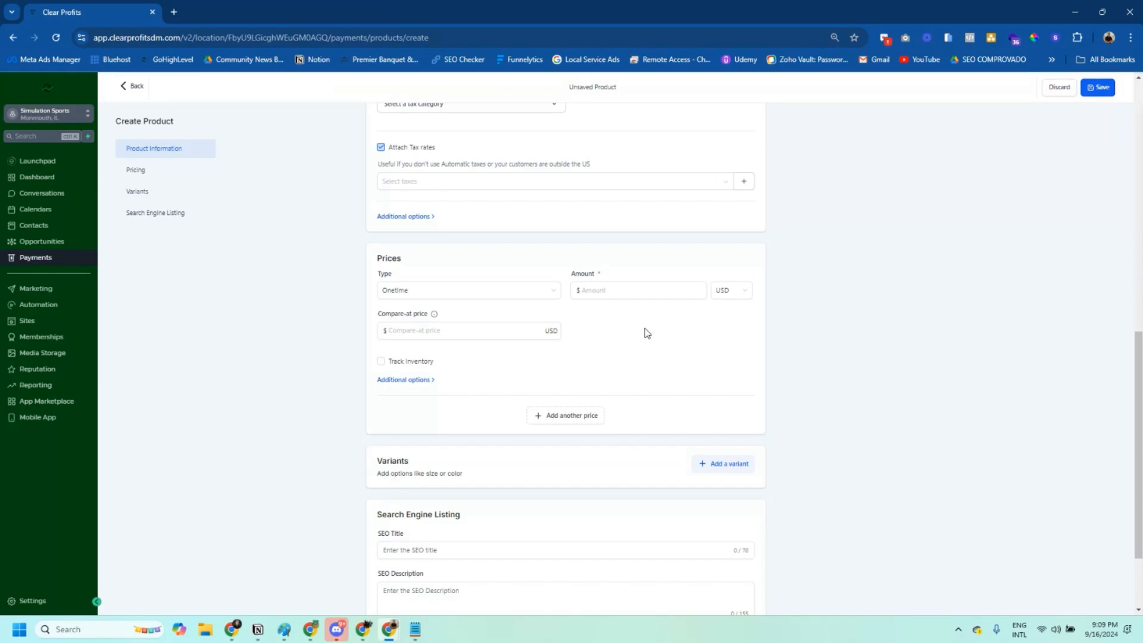
left_click(533, 298)
left_click(412, 329)
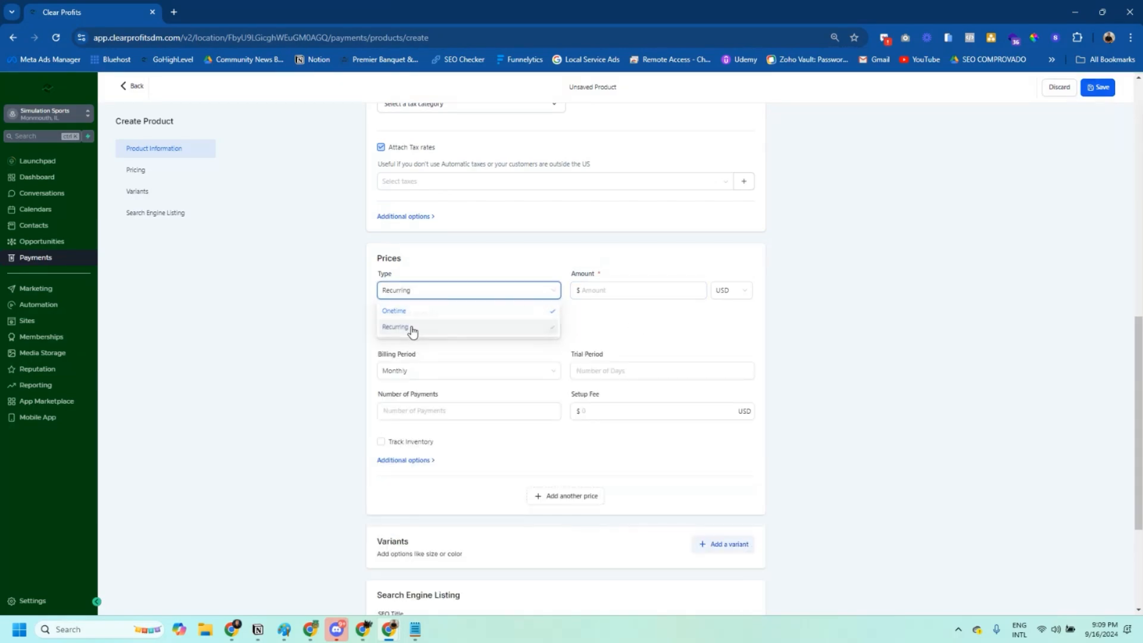
left_click(601, 291)
type("97")
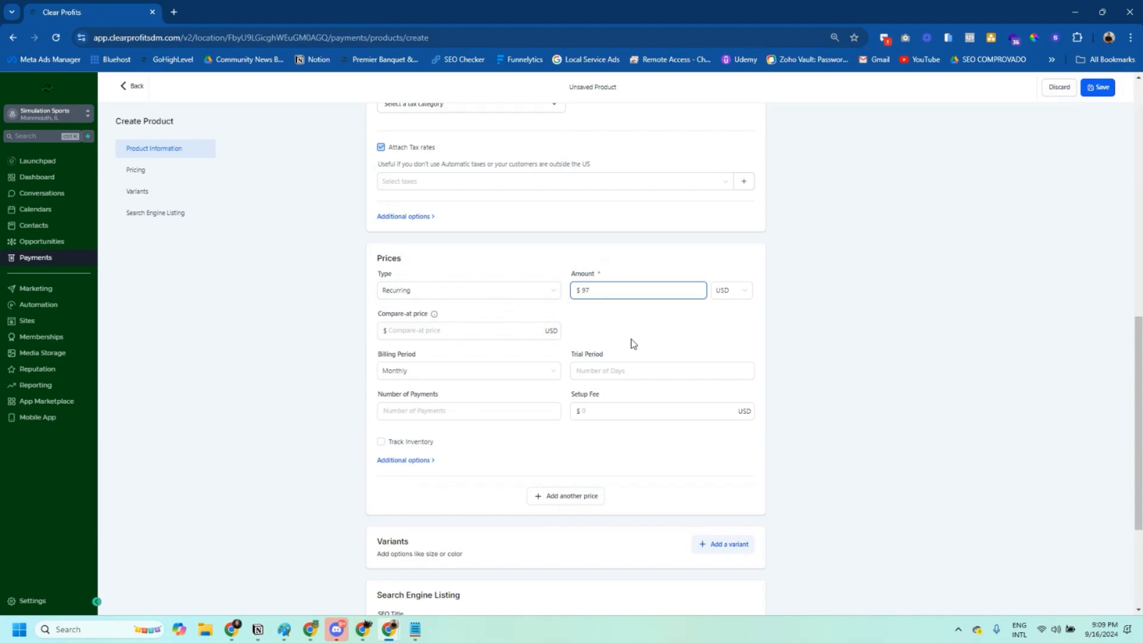
Set the recurring price's compare-at price to $297.00.
left_click(428, 329)
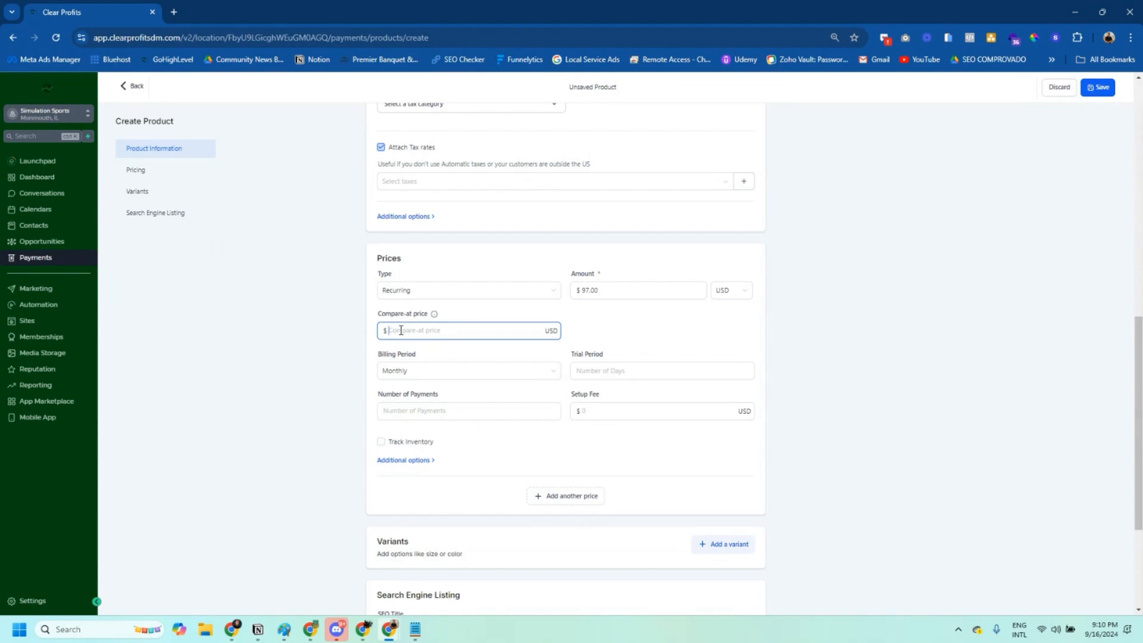
type("297.00")
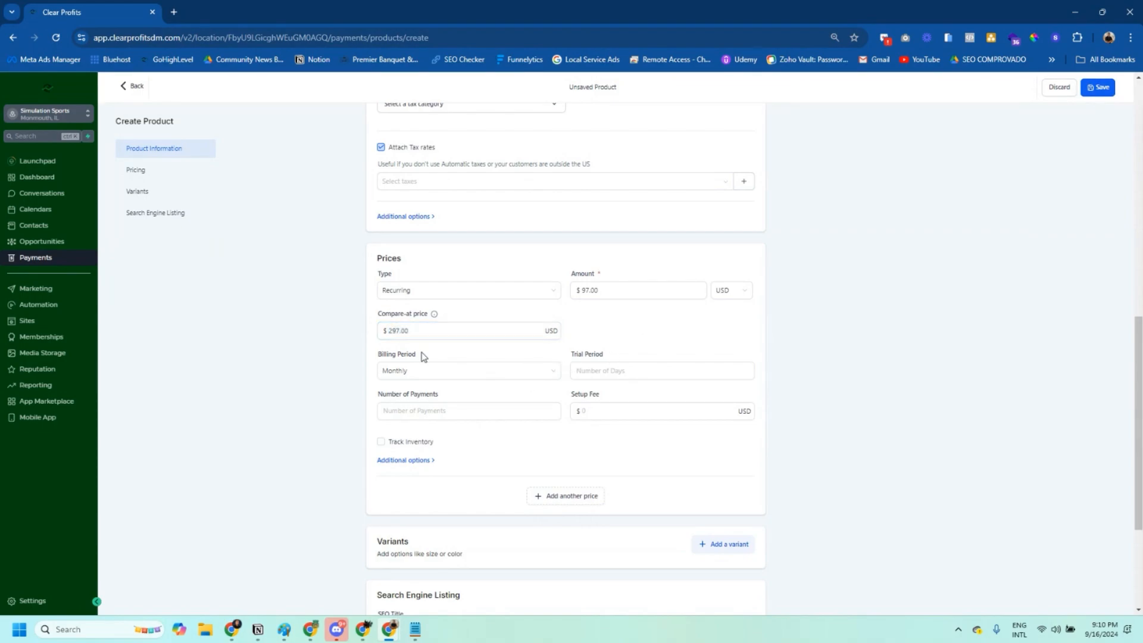
left_click(434, 319)
scroll(506, 345, "down", 1)
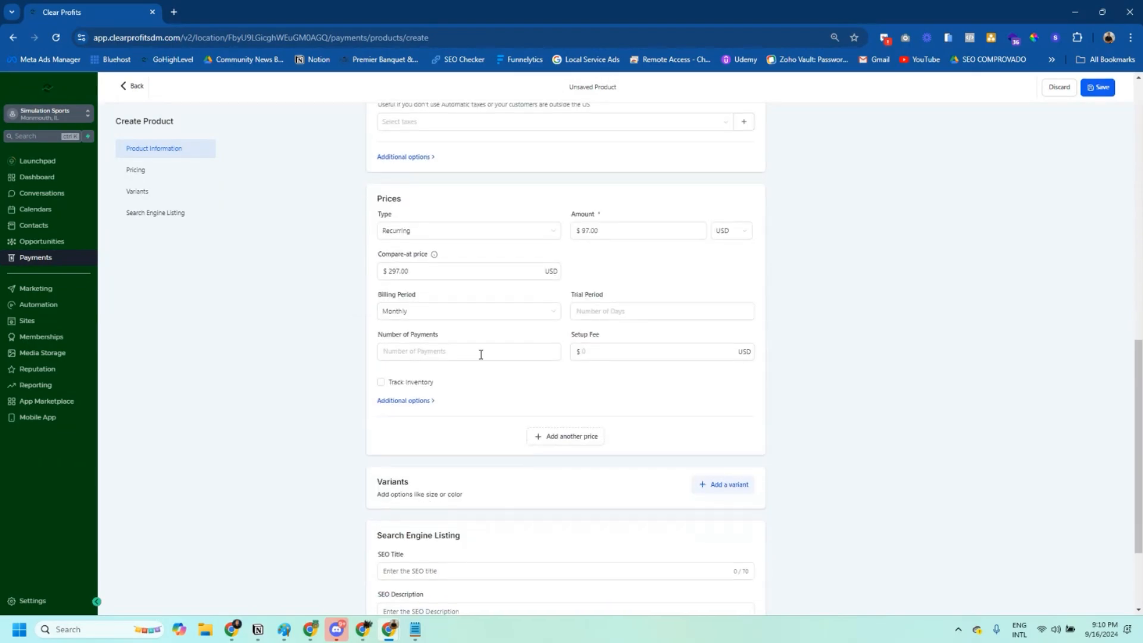
Try a Custom billing period with an interval of 3 months, and return the billing period to Monthly.
left_click(555, 315)
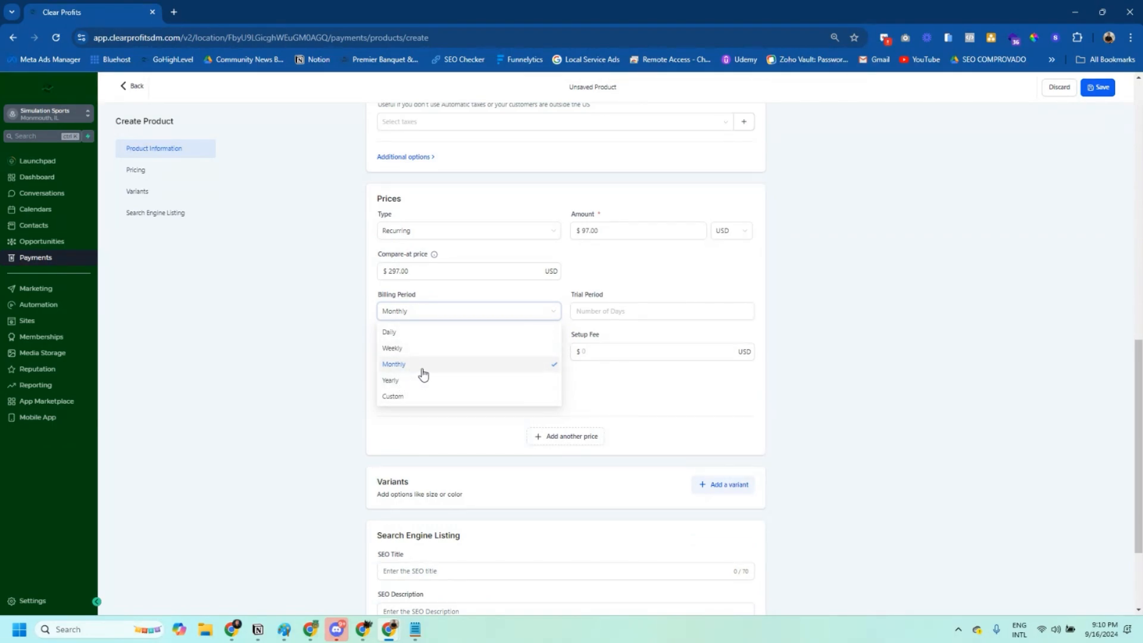
left_click(402, 400)
double_click(639, 312)
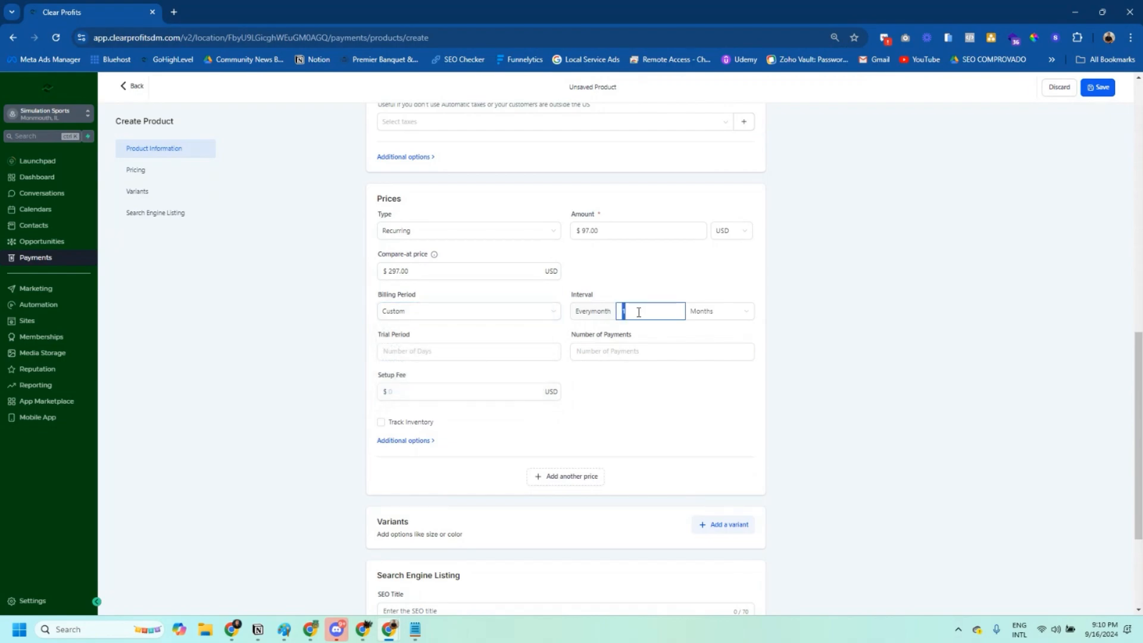
type("3")
left_click(714, 310)
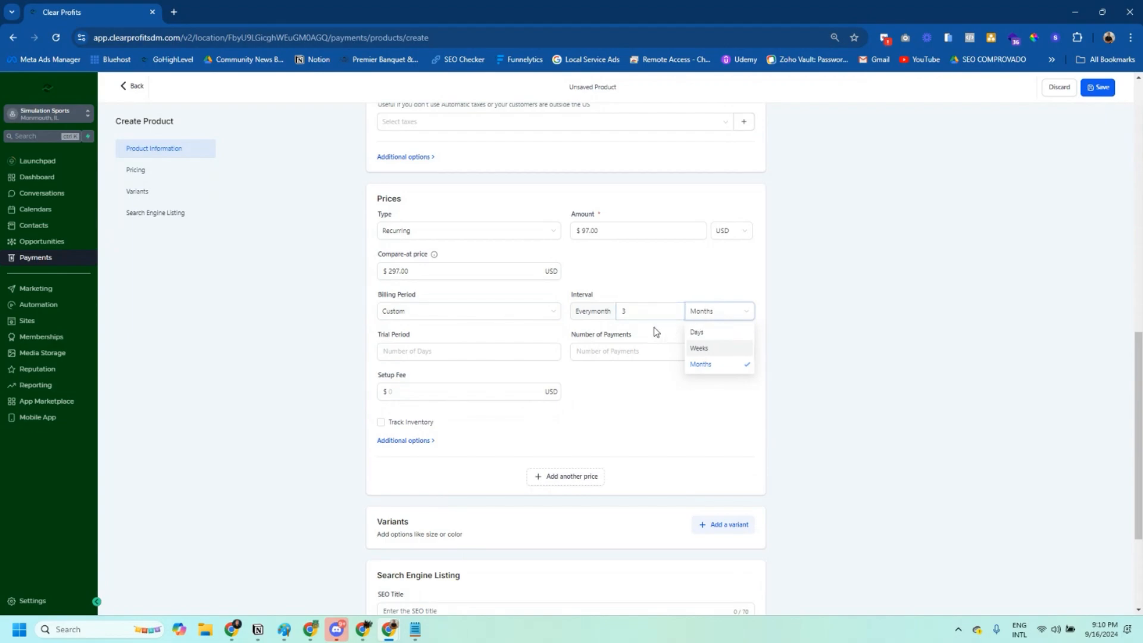
left_click(526, 316)
left_click(395, 365)
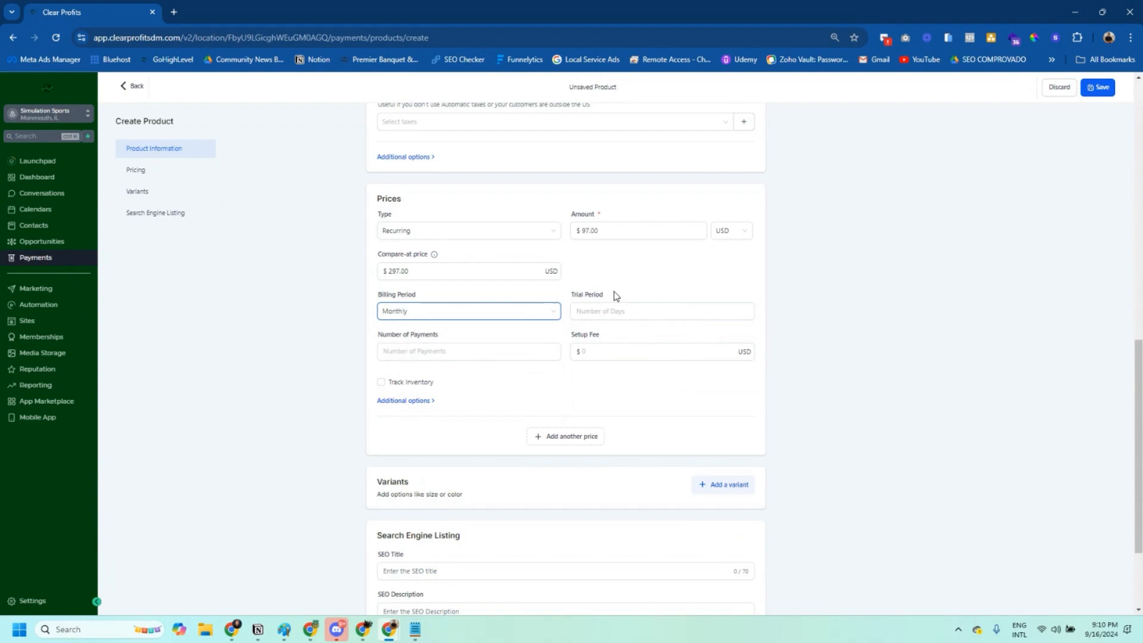
Examine the Trial Period and Number of Payments fields of the monthly price, leaving both empty.
left_click_drag(610, 295, 571, 294)
left_click(632, 299)
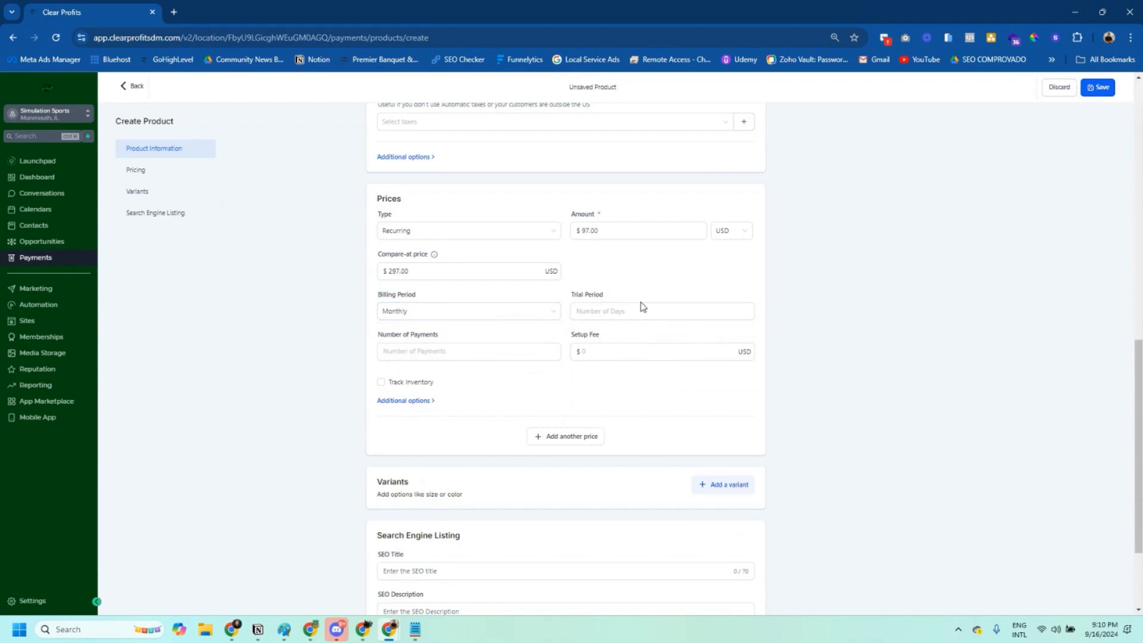
left_click(625, 312)
left_click(463, 352)
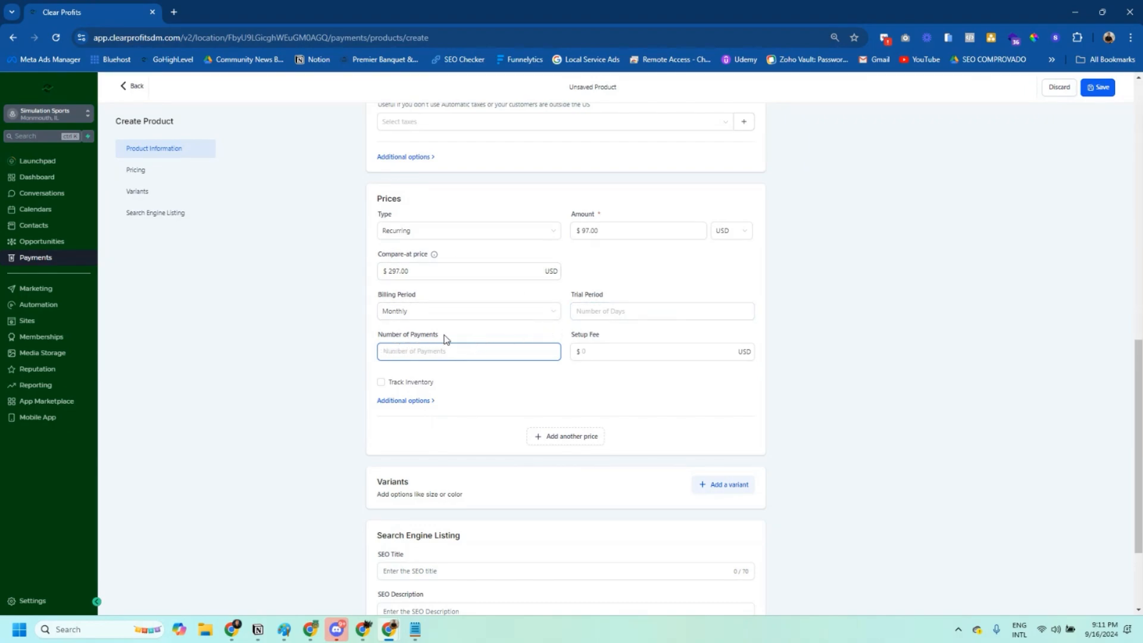
left_click_drag(445, 336, 365, 340)
left_click(402, 349)
left_click(617, 275)
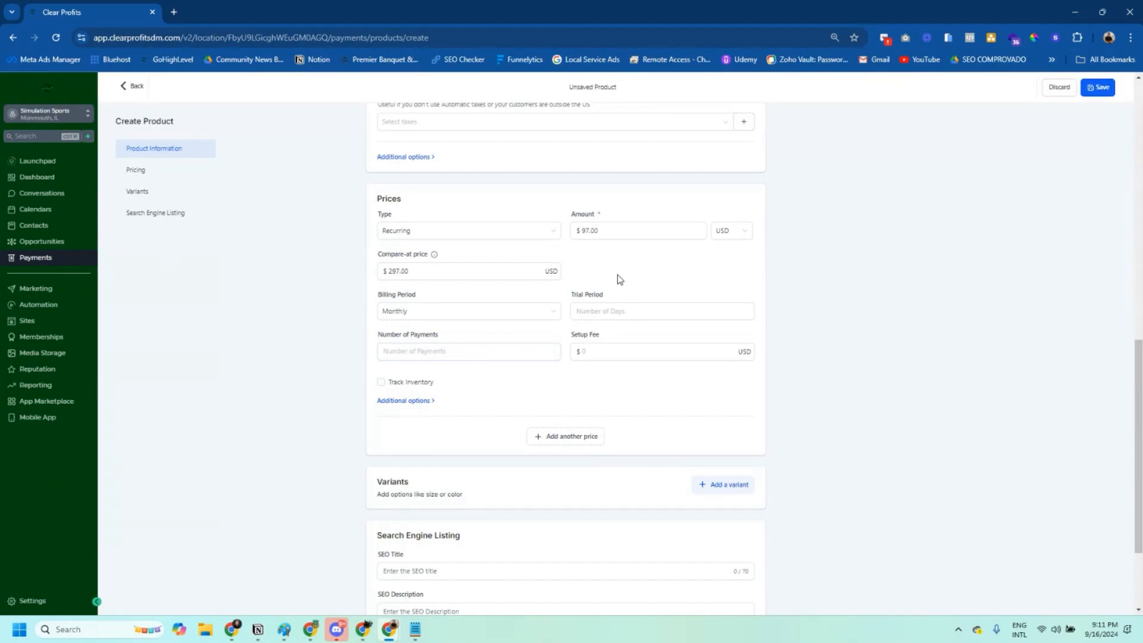
Expand the price's additional options and examine the Membership Offer setting and the Price Description, leaving the offer off.
left_click(410, 400)
scroll(595, 371, "down", 2)
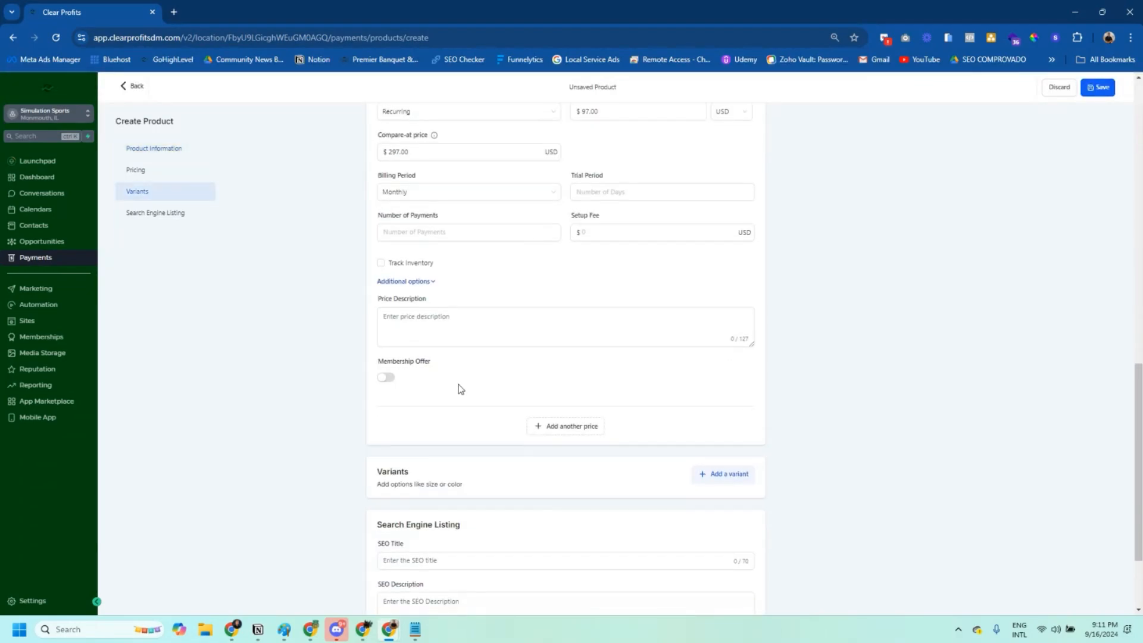
left_click(386, 377)
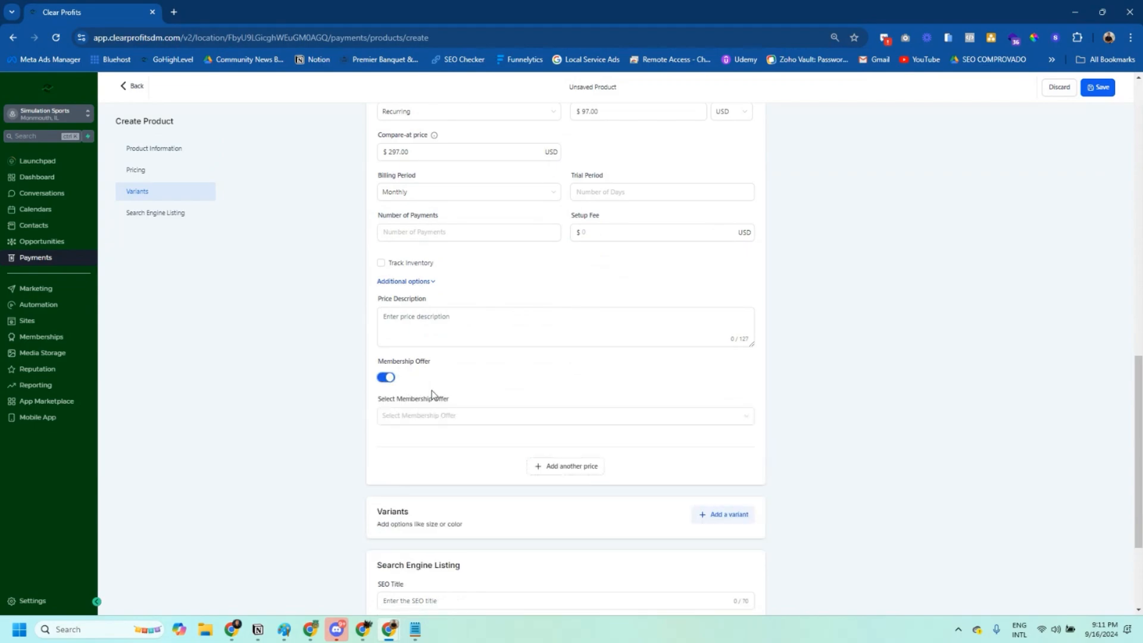
left_click(387, 381)
left_click(455, 324)
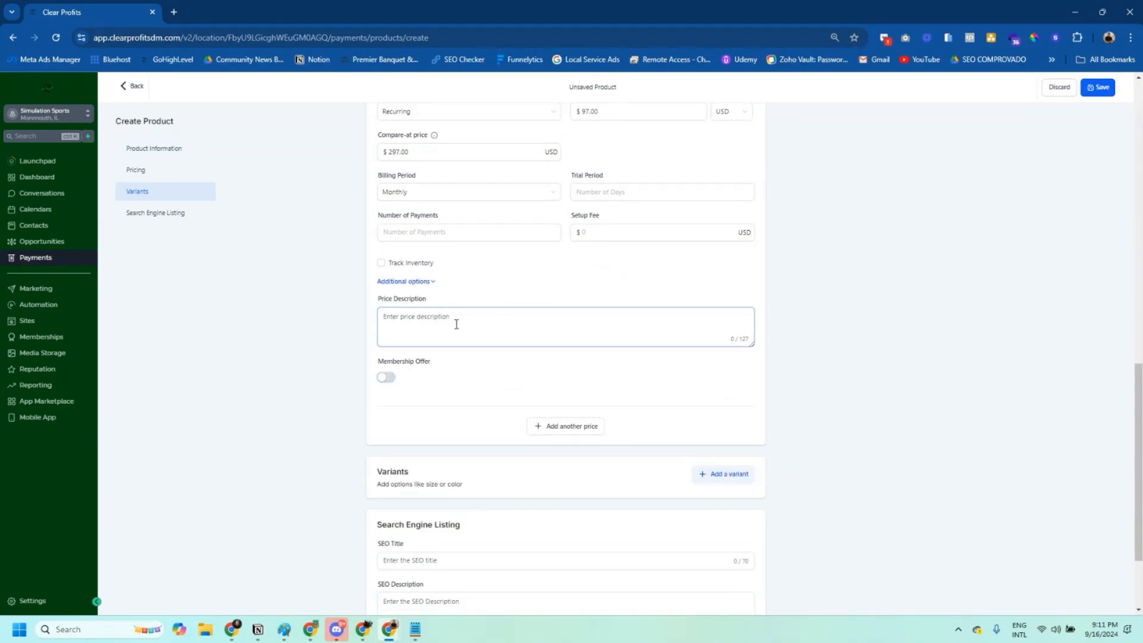
Examine the recurring price's Setup Fee and the product's Search Engine Listing fields, leaving them empty.
scroll(610, 353, "up", 2)
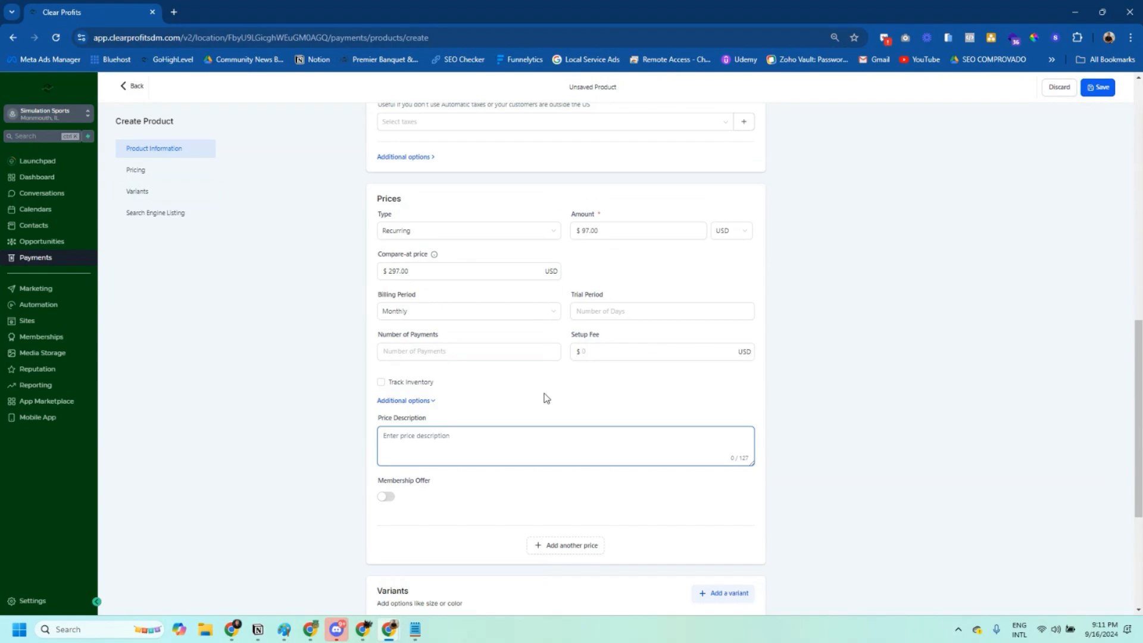
left_click(580, 350)
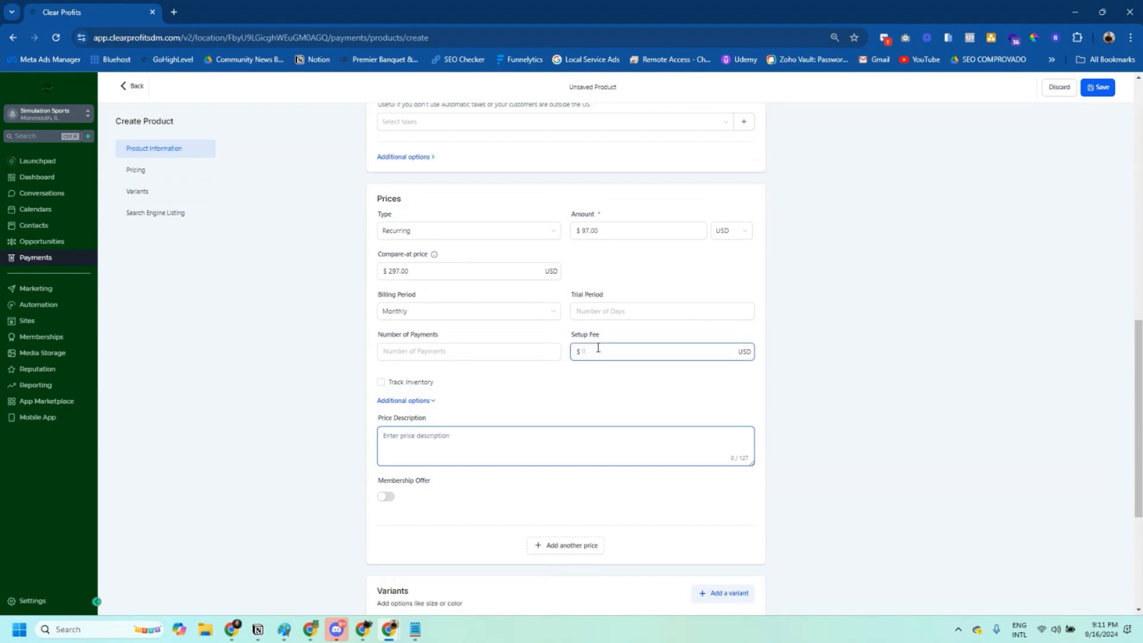
scroll(597, 348, "down", 4)
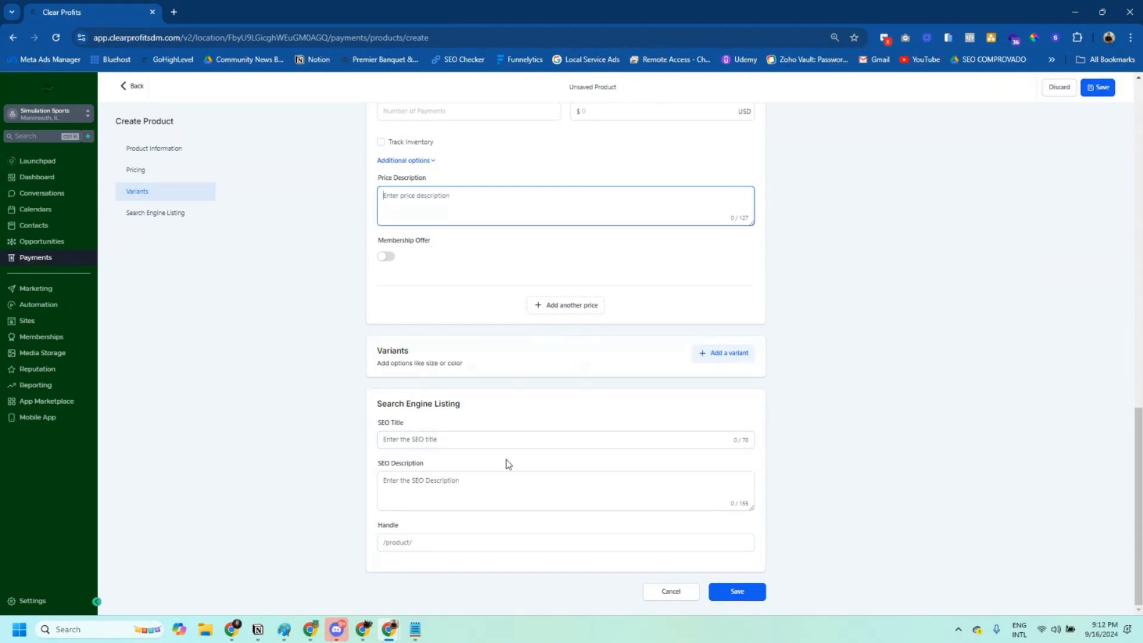
left_click(446, 440)
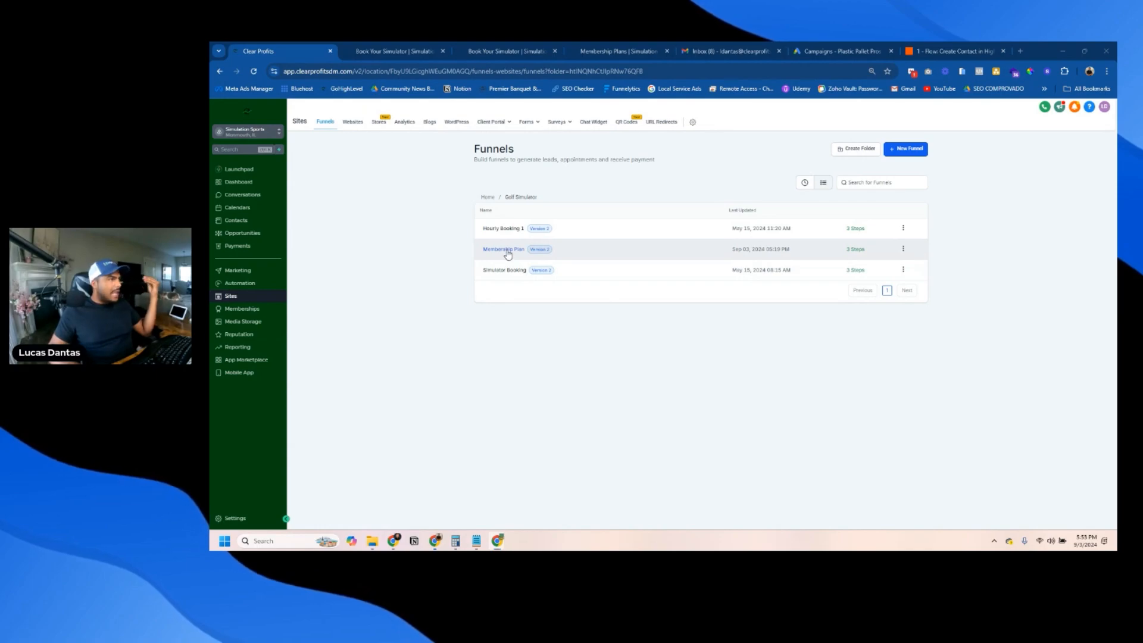
In the Membership Plan funnel, rename the Booking Hour Page step to Checkout Page and set its URL to /checkout-membership.
left_click(508, 253)
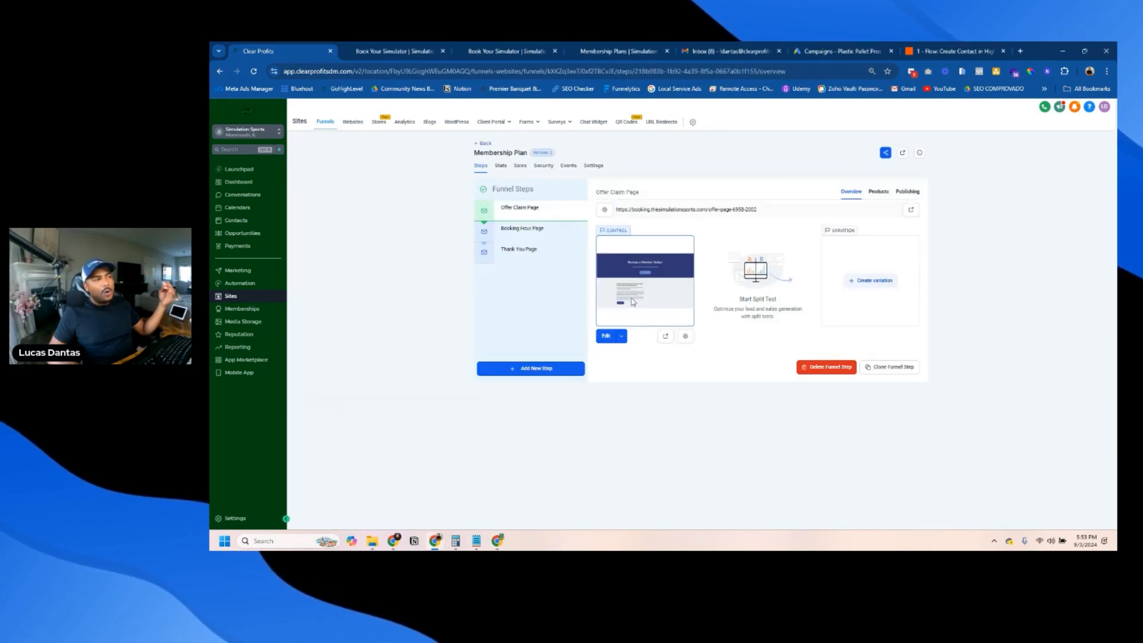
left_click(516, 230)
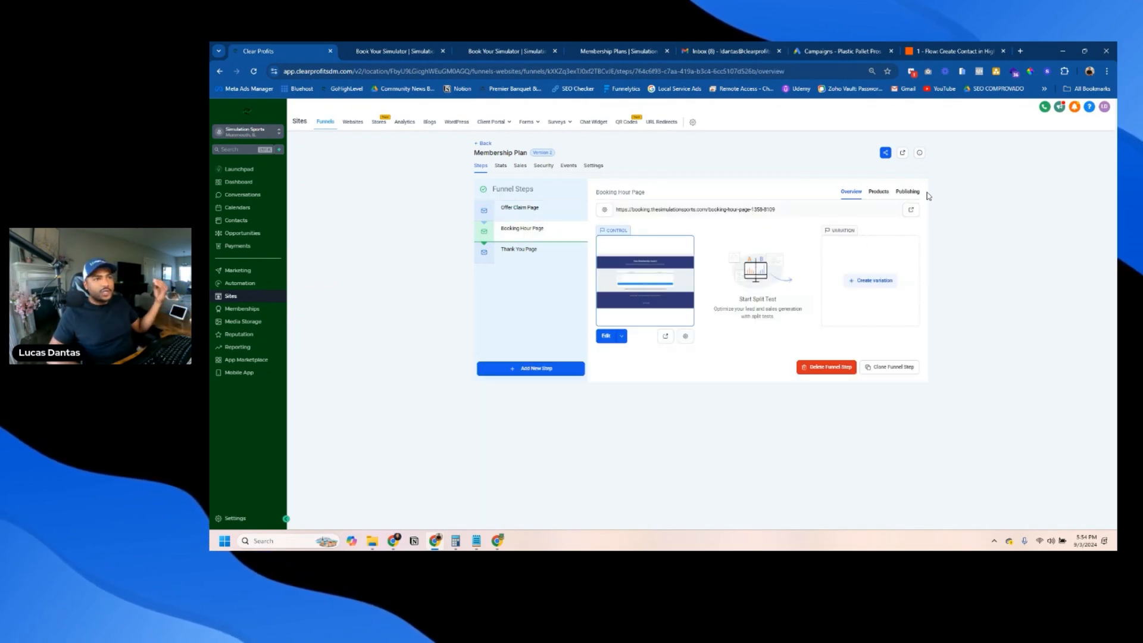
left_click(907, 191)
triple_click(677, 224)
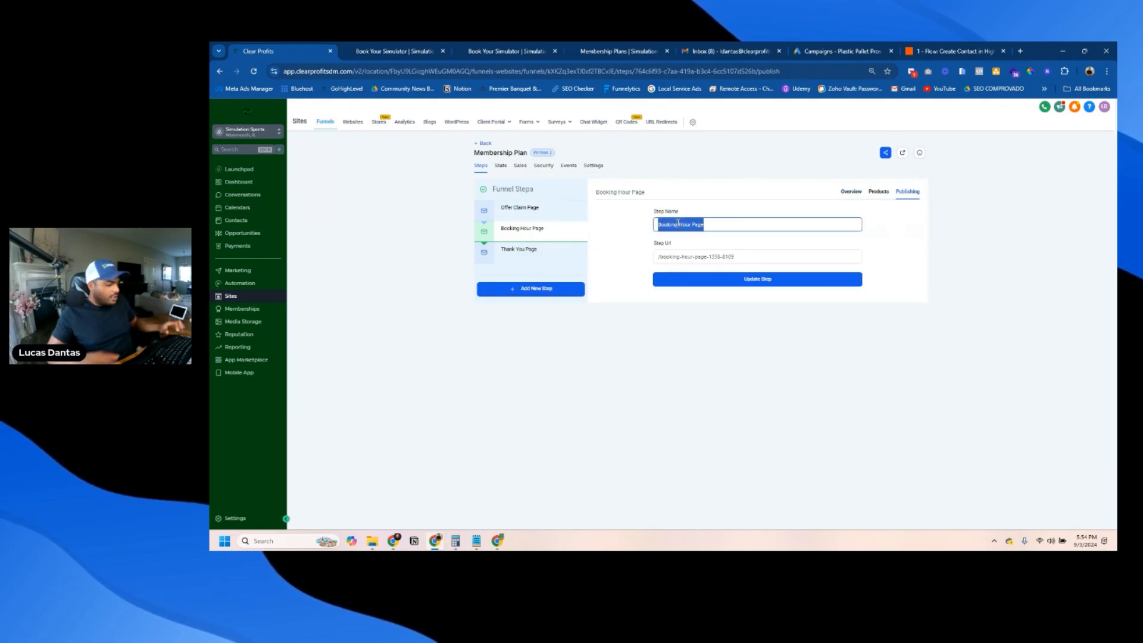
type("Checkout Page")
key("Tab")
type("/checkou")
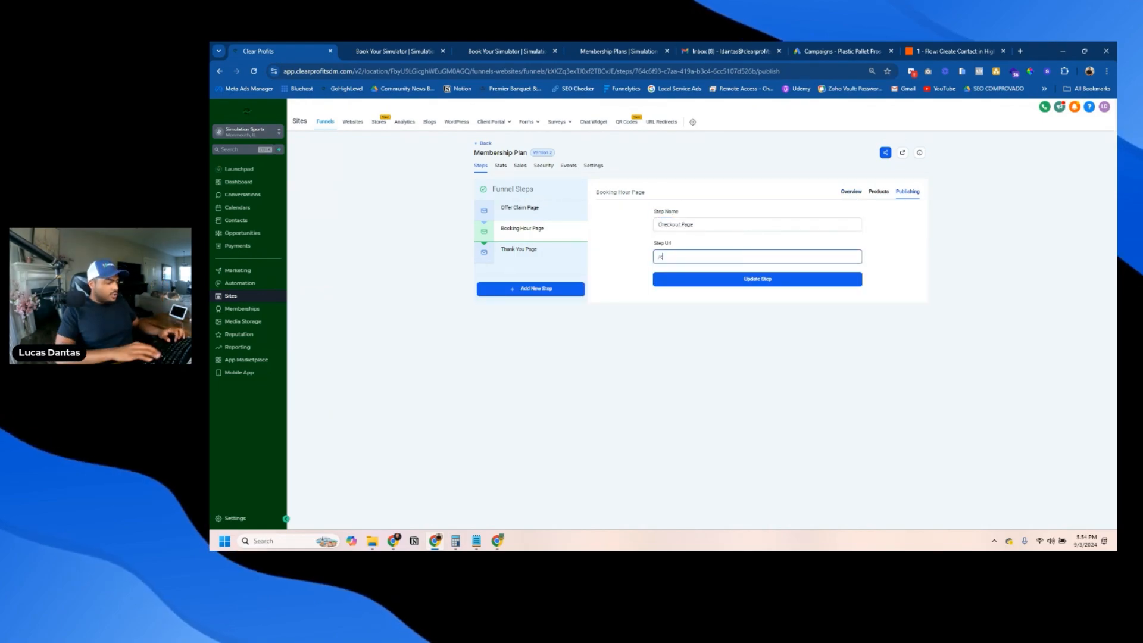
type("t")
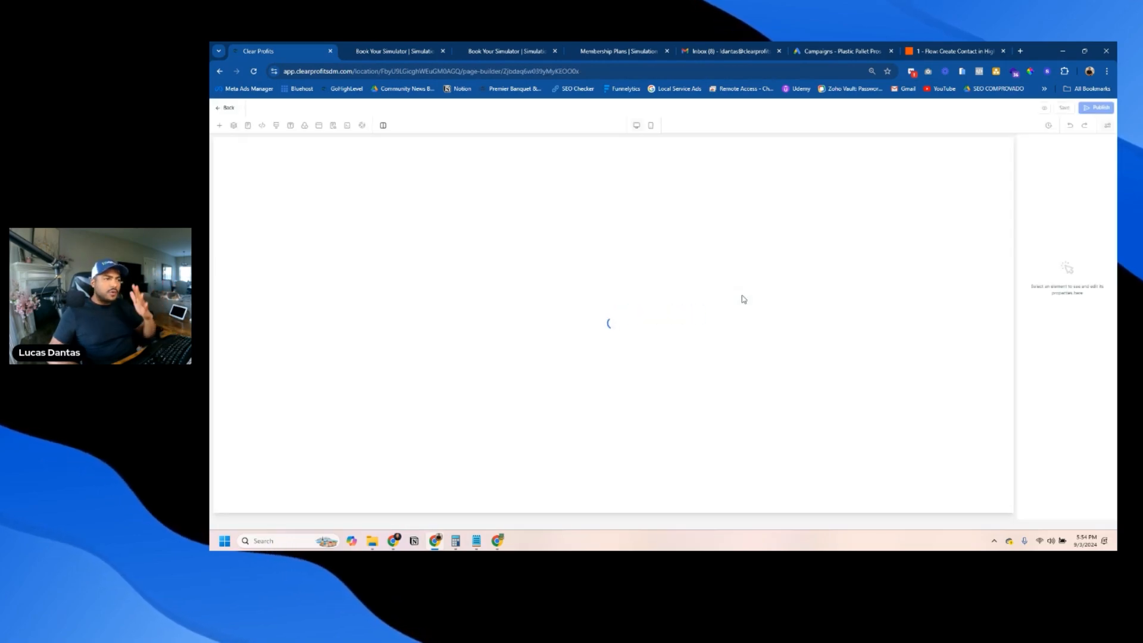
In the two-step order form's advanced settings, disable coupon codes and enable Sticky Contact, and return to the funnel steps.
scroll(1071, 357, "down", 3)
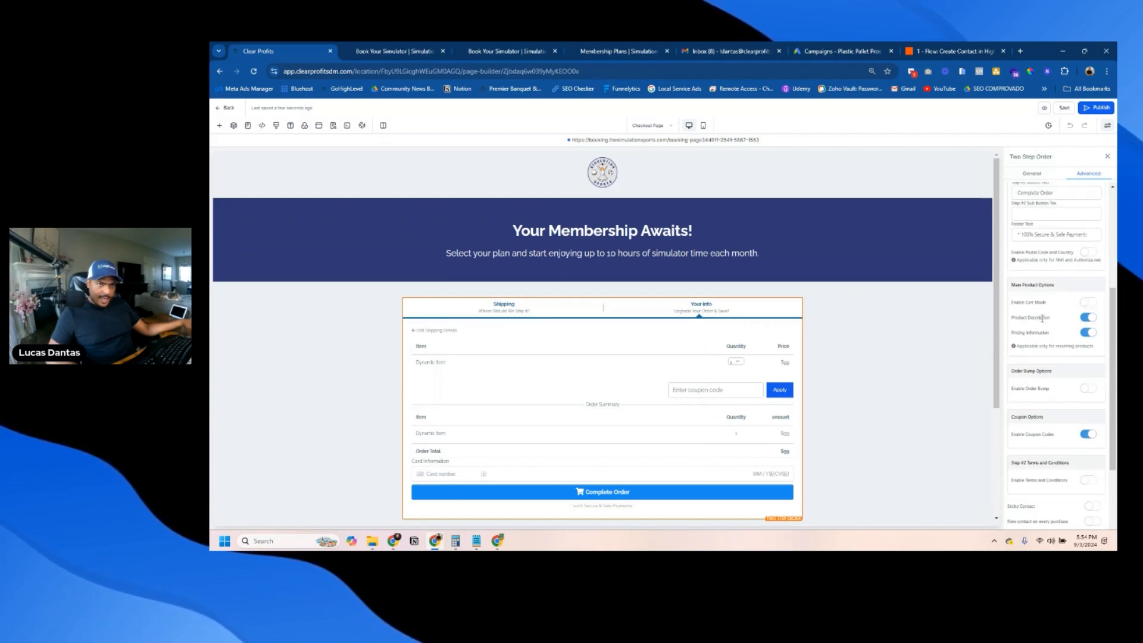
scroll(1090, 373, "down", 1)
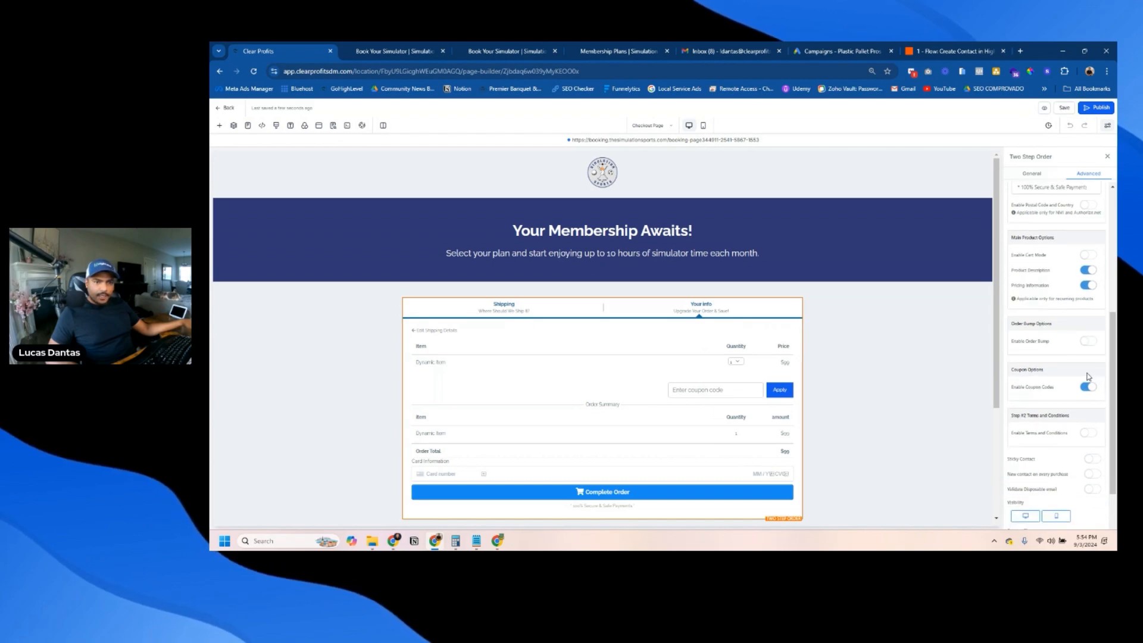
scroll(1073, 366, "down", 1)
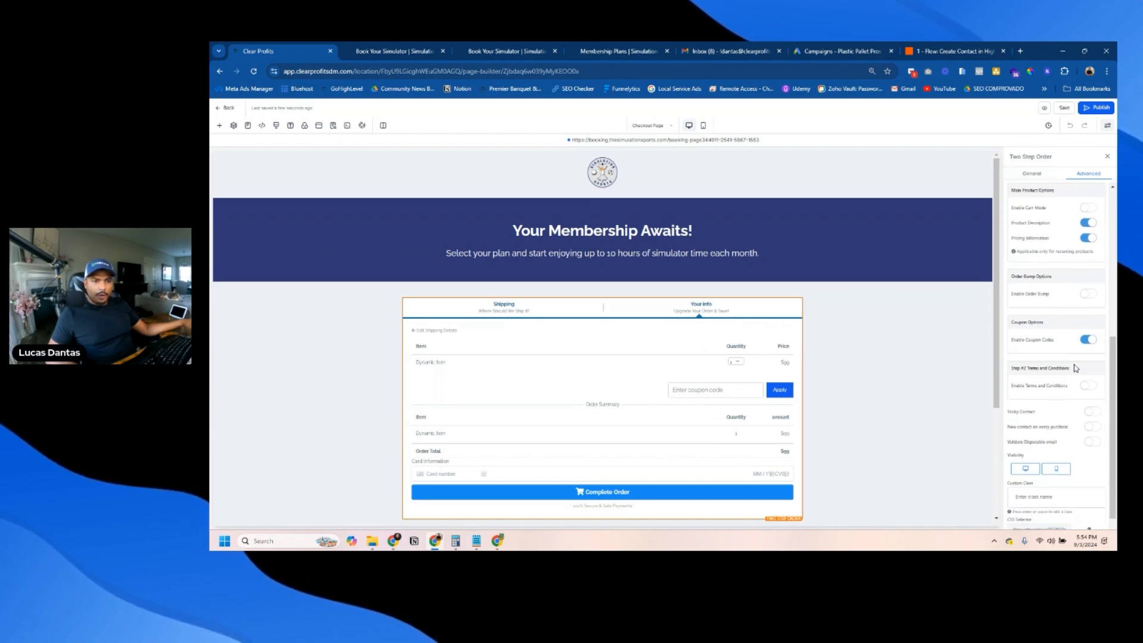
left_click(1089, 340)
scroll(1080, 390, "down", 1)
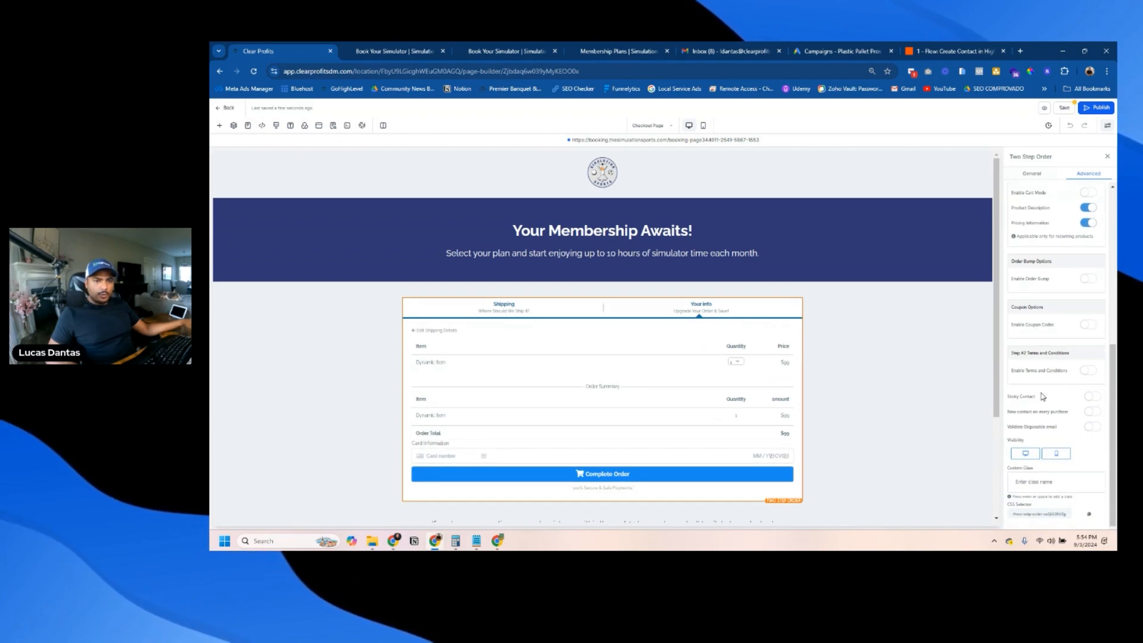
left_click(1092, 396)
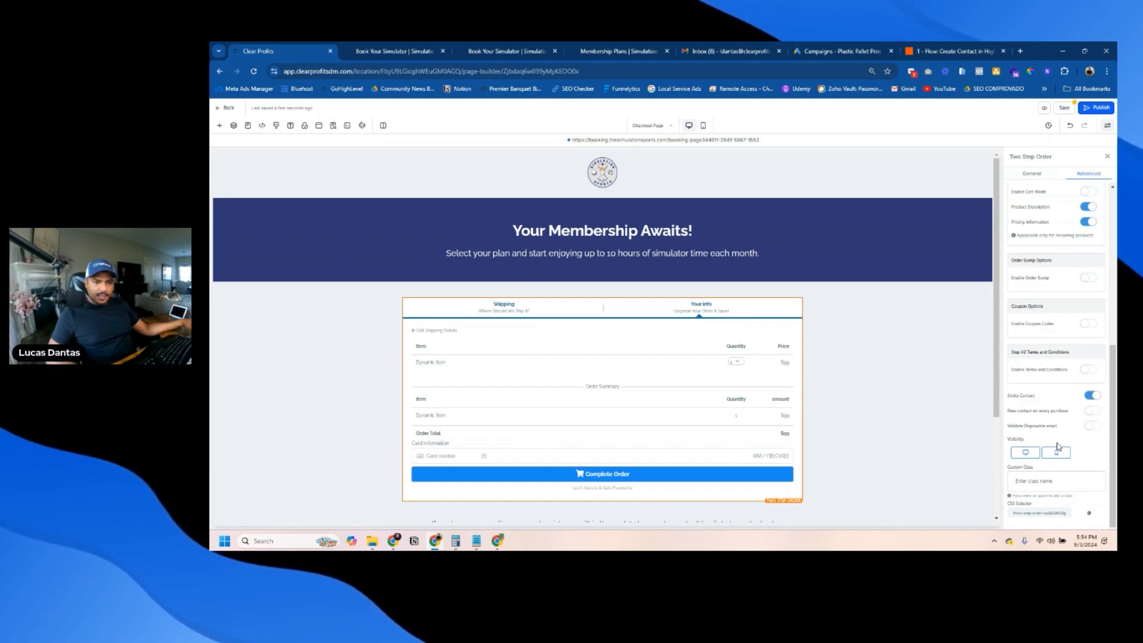
scroll(1059, 447, "up", 6)
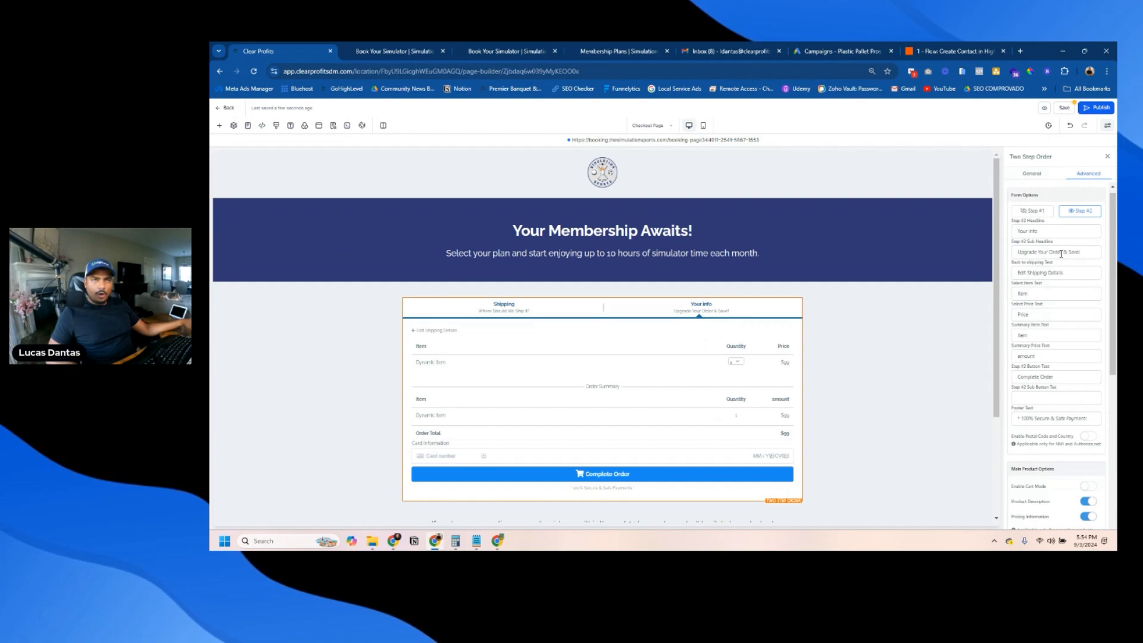
left_click(225, 108)
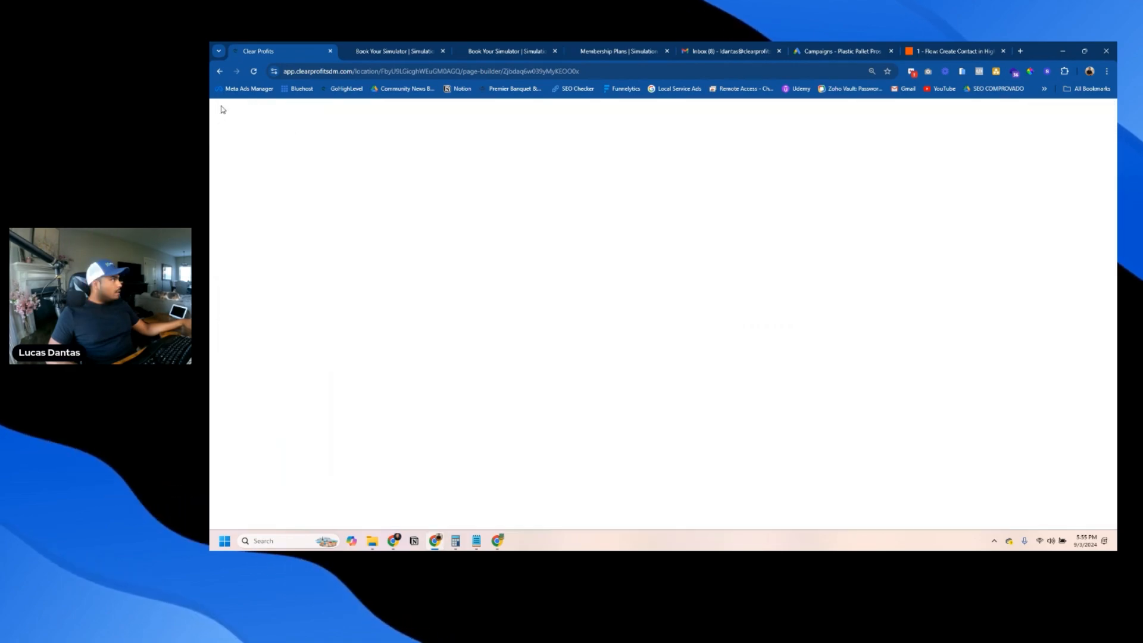
left_click(1109, 137)
left_click(1066, 138)
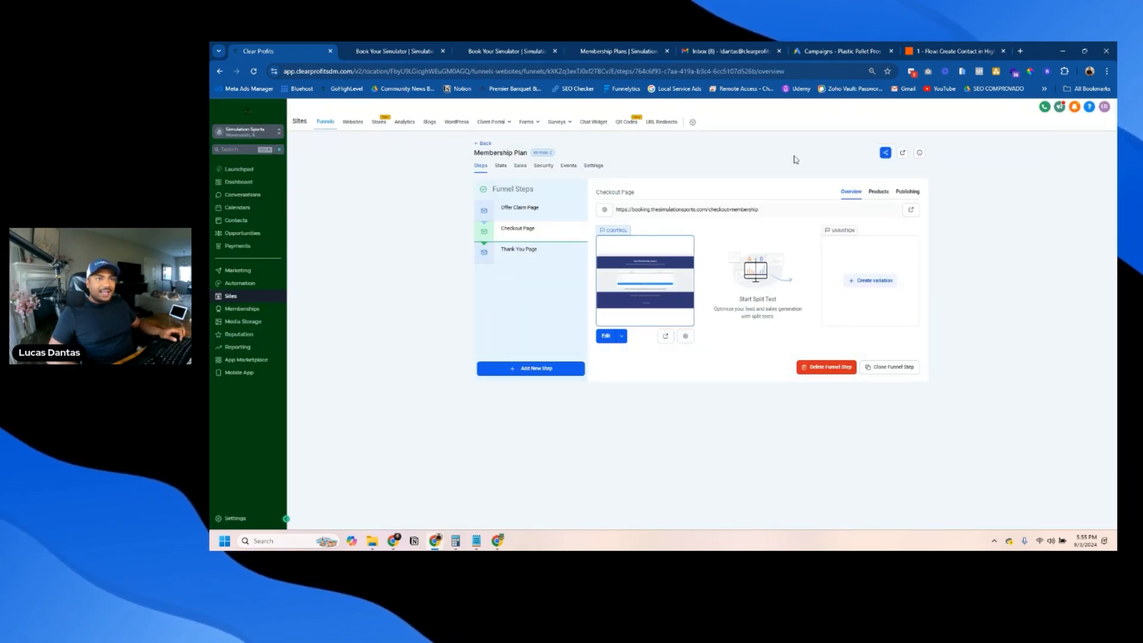
Start adding a product to the Checkout Page step, choosing Silver Membership with the price Silver Membership @ 97.
left_click(524, 232)
left_click(879, 192)
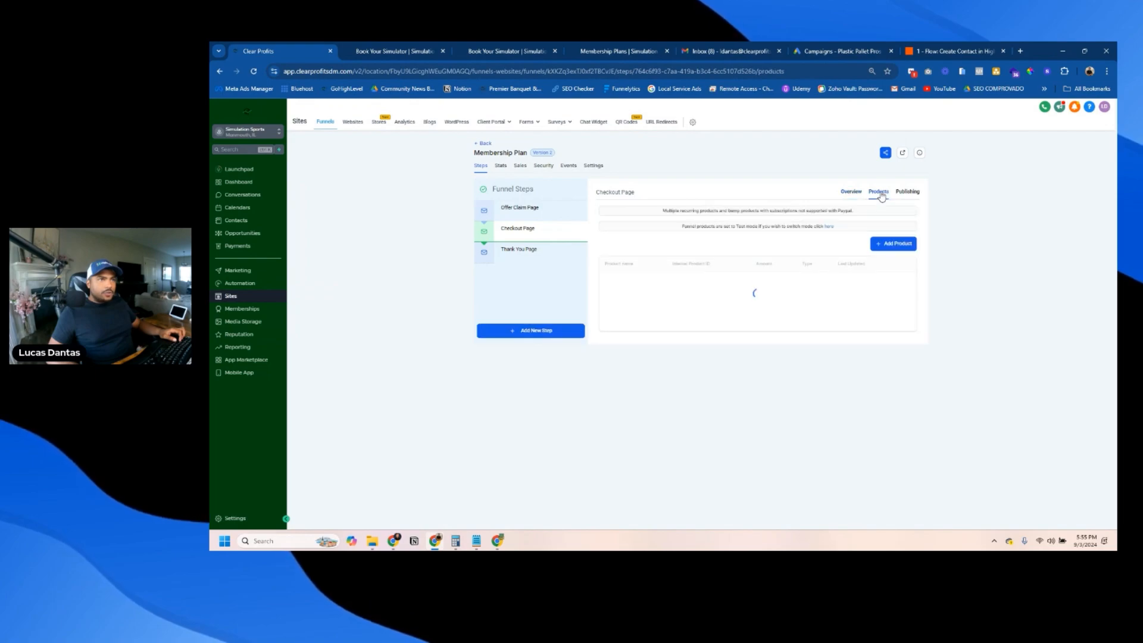
left_click(898, 227)
left_click(691, 251)
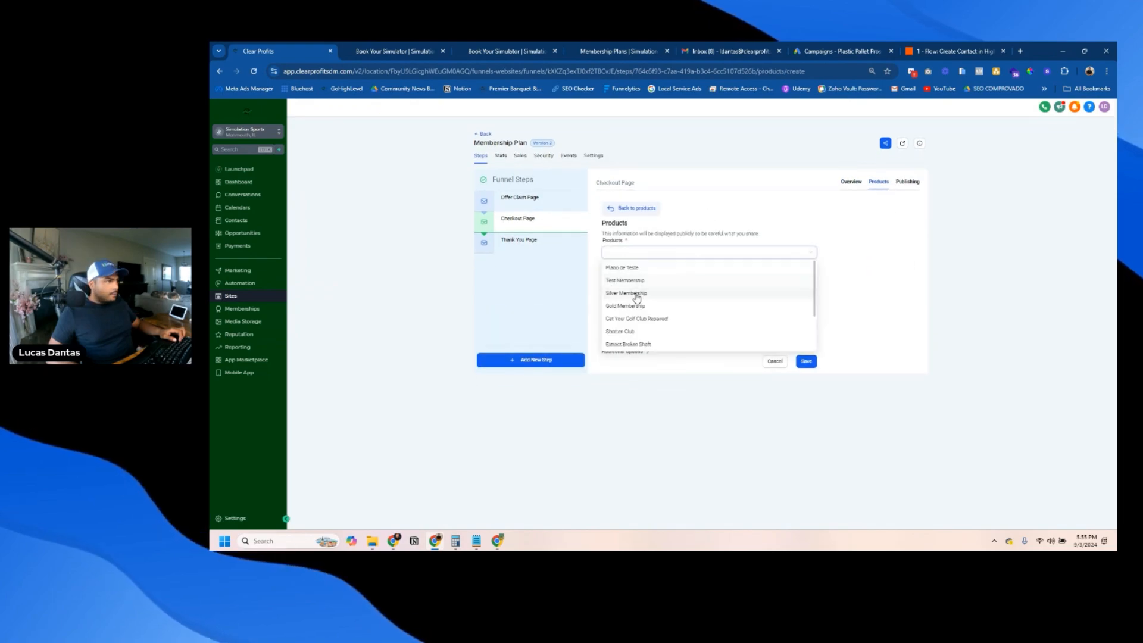
left_click(645, 296)
left_click(722, 296)
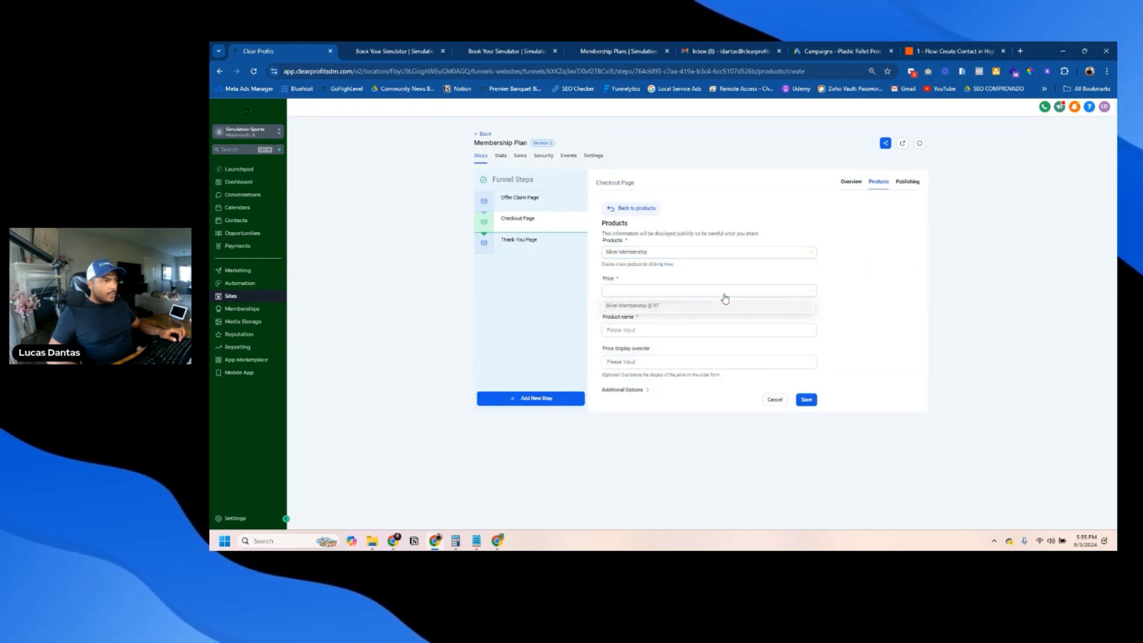
left_click(690, 253)
left_click(707, 252)
left_click(706, 253)
left_click(627, 297)
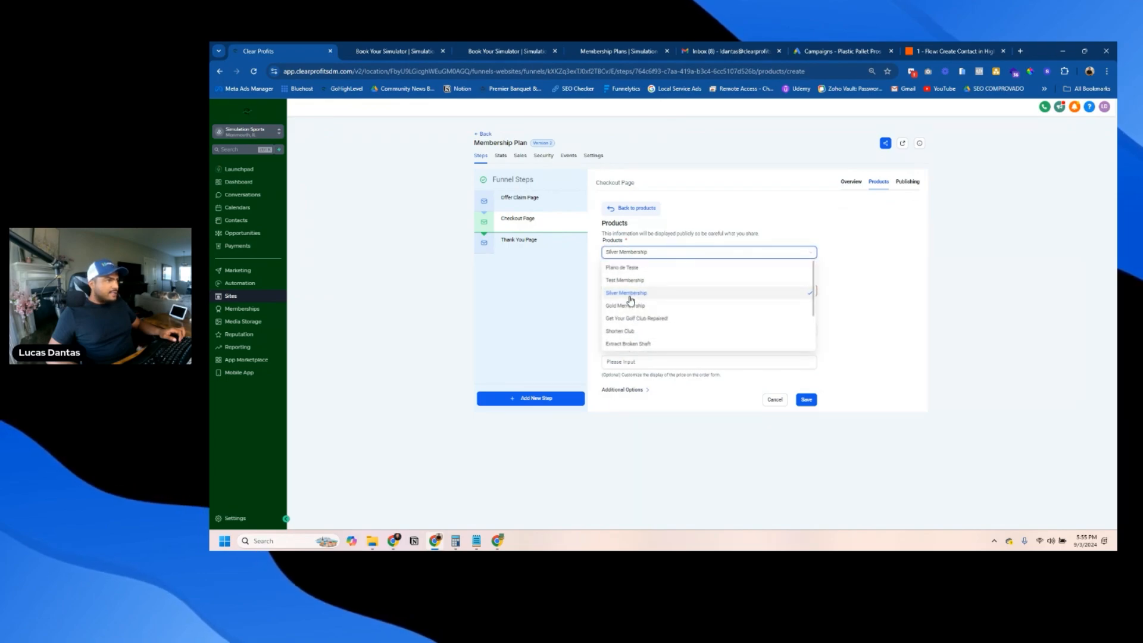
left_click(709, 292)
left_click(668, 311)
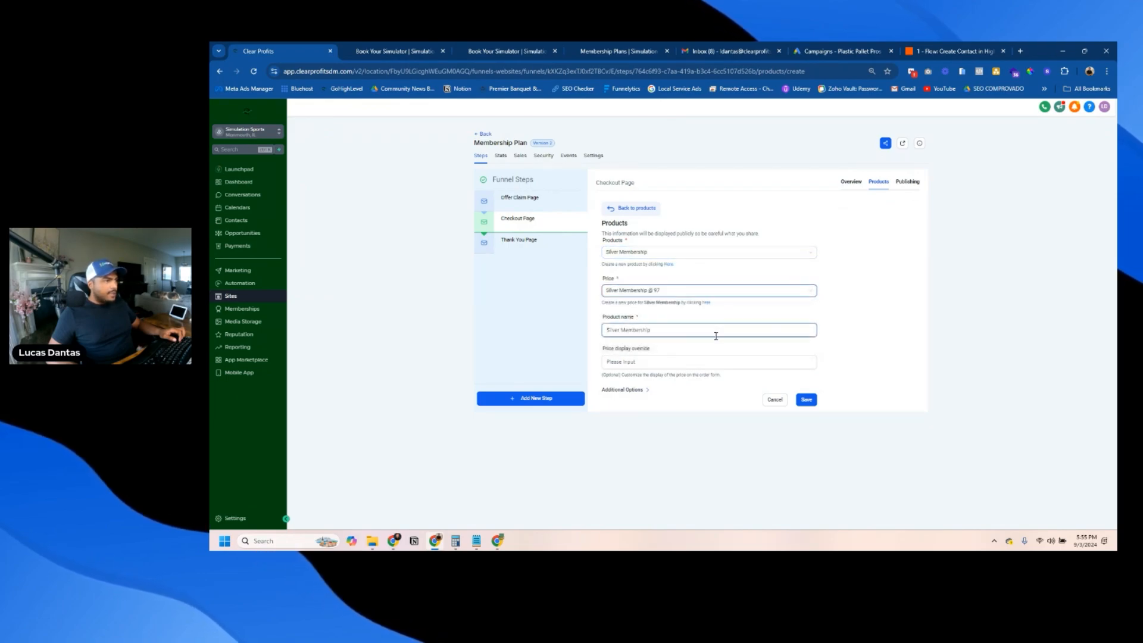
Set the Silver Membership's price display override to $97/month and its custom authorization to 1, and save the product.
left_click(670, 357)
type("97$/month")
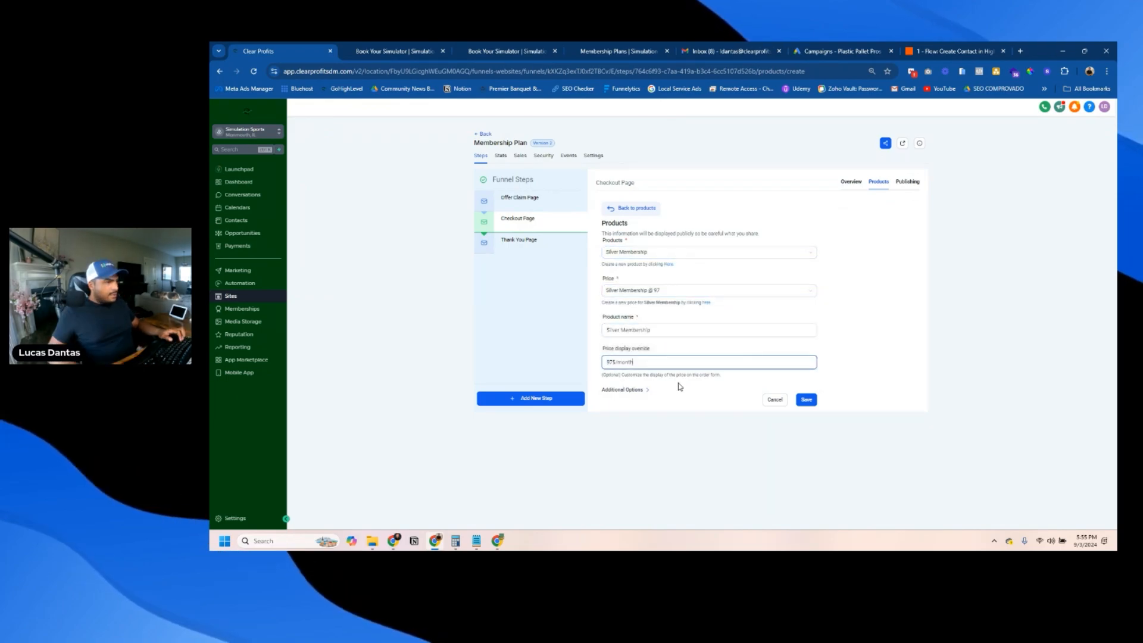
left_click(621, 389)
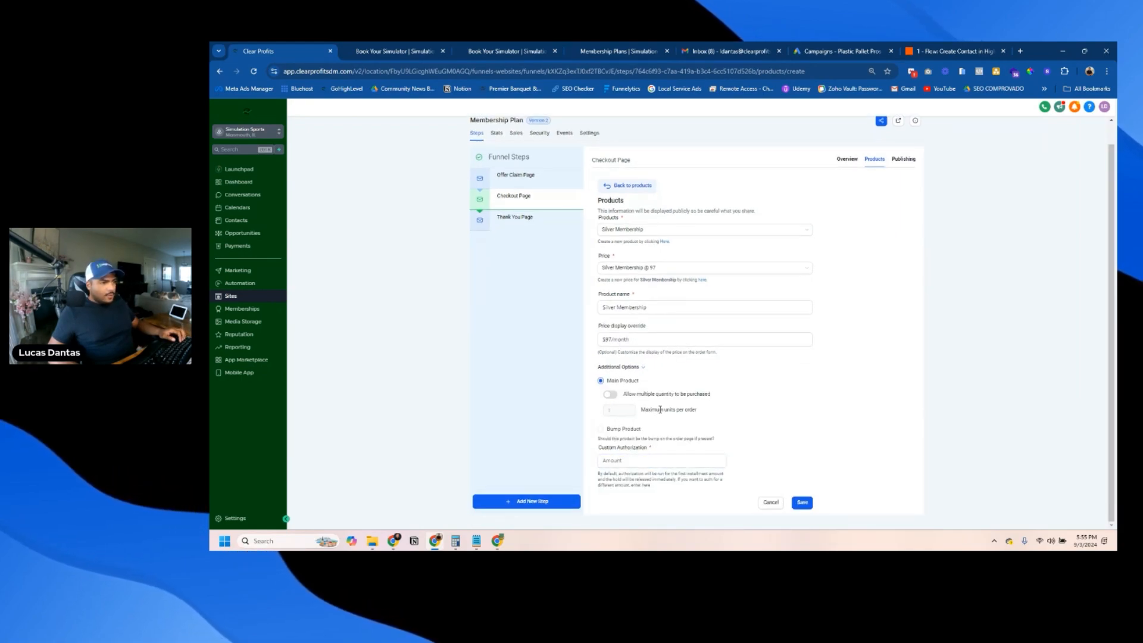
left_click(616, 462)
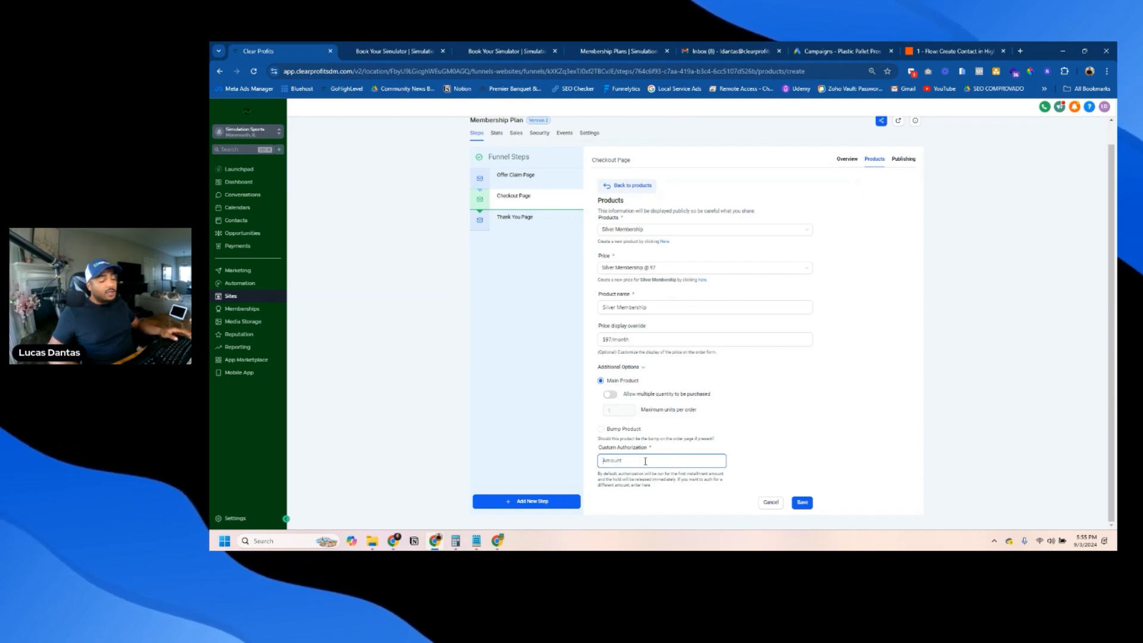
type("1")
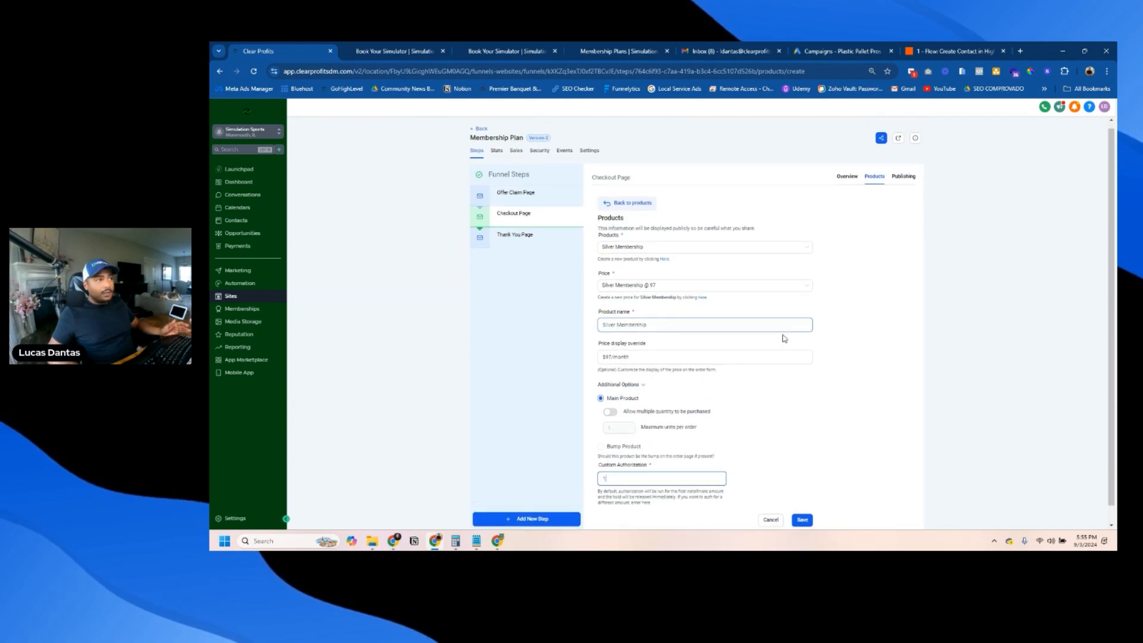
left_click(803, 501)
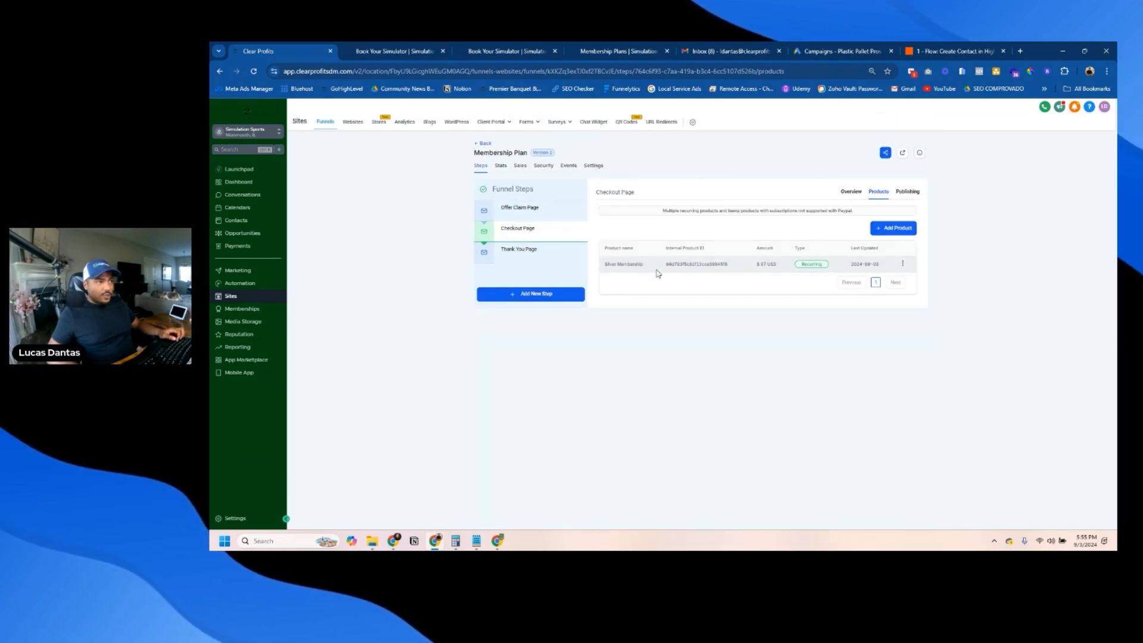
Add Gold Membership as a second recurring product on the Checkout Page step.
left_click(893, 228)
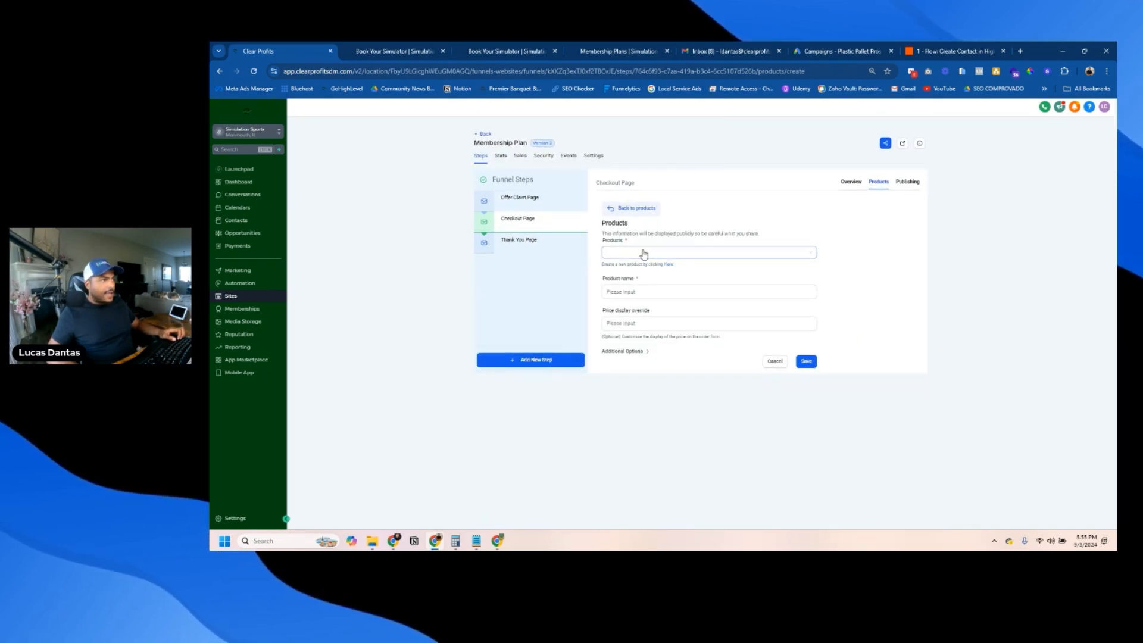
left_click(673, 252)
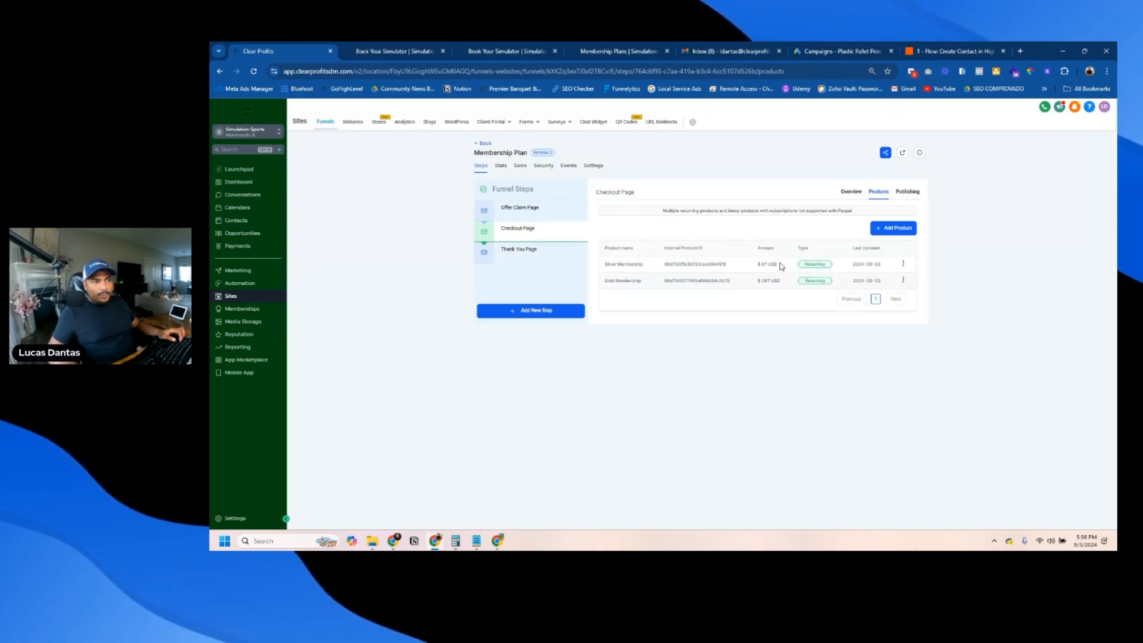
Open the live membership checkout page and advance the order form to its second step.
left_click(857, 199)
left_click(906, 208)
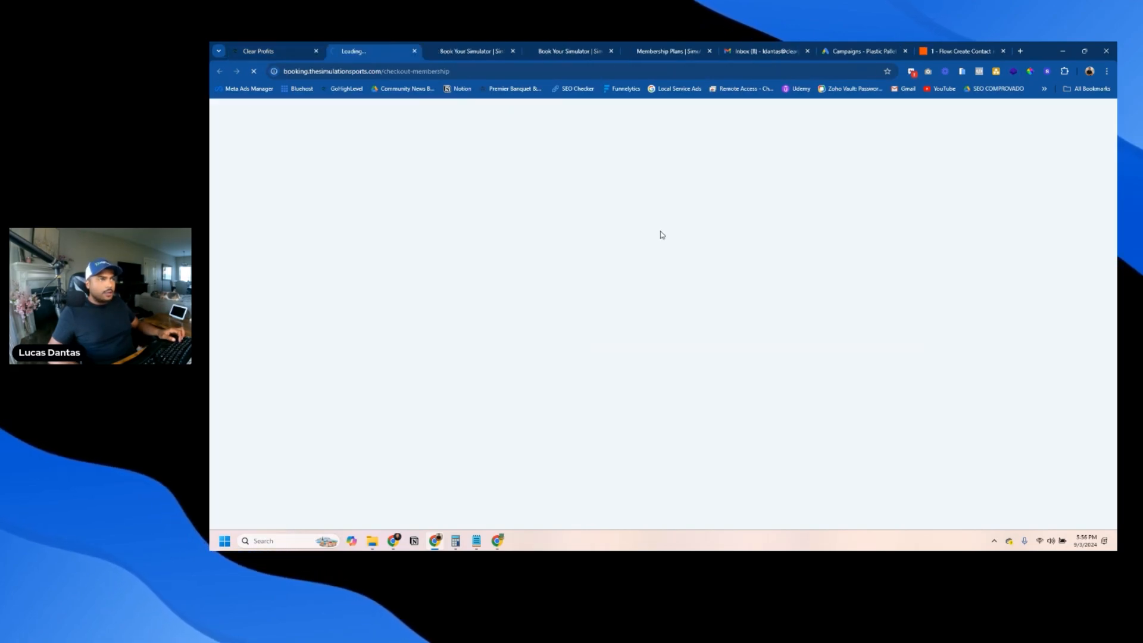
scroll(770, 301, "down", 2)
scroll(784, 311, "up", 2)
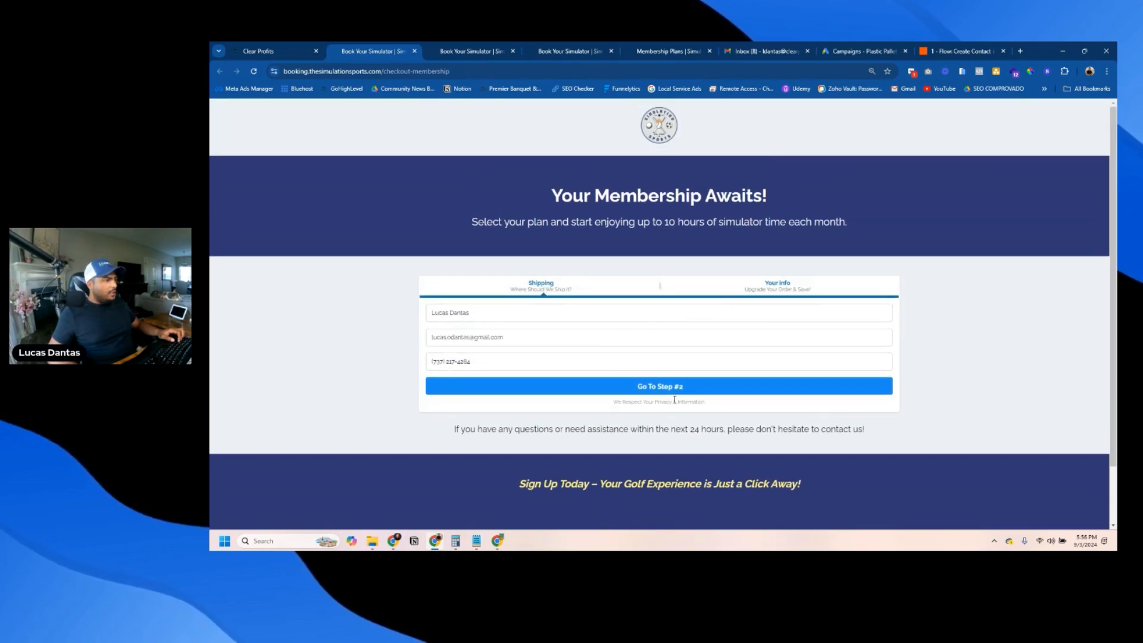
left_click(763, 386)
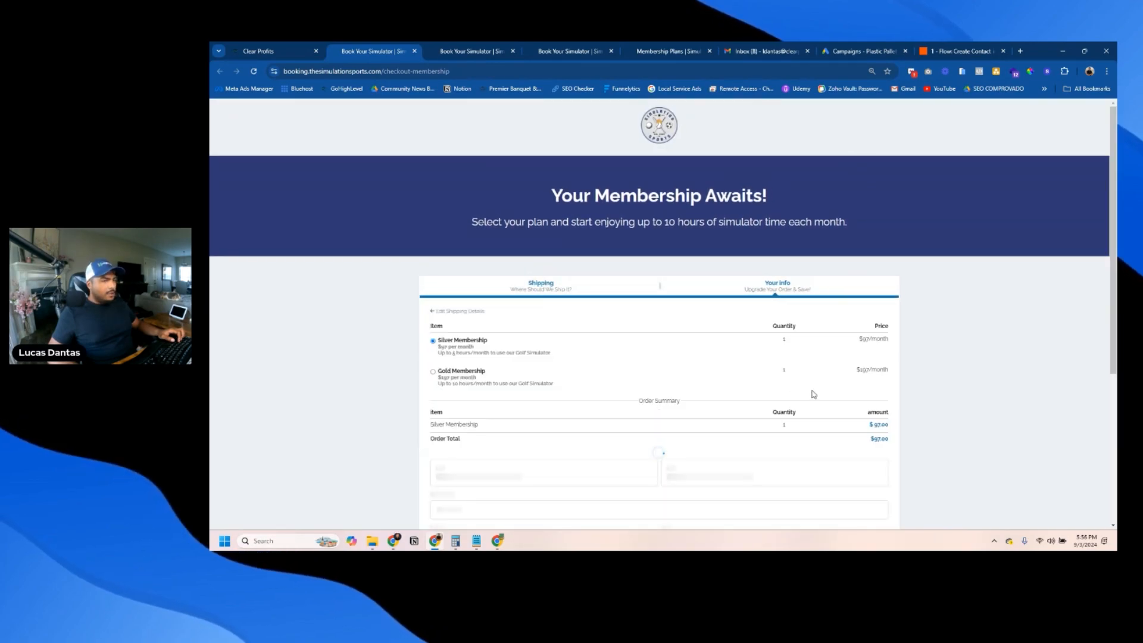
scroll(531, 341, "down", 1)
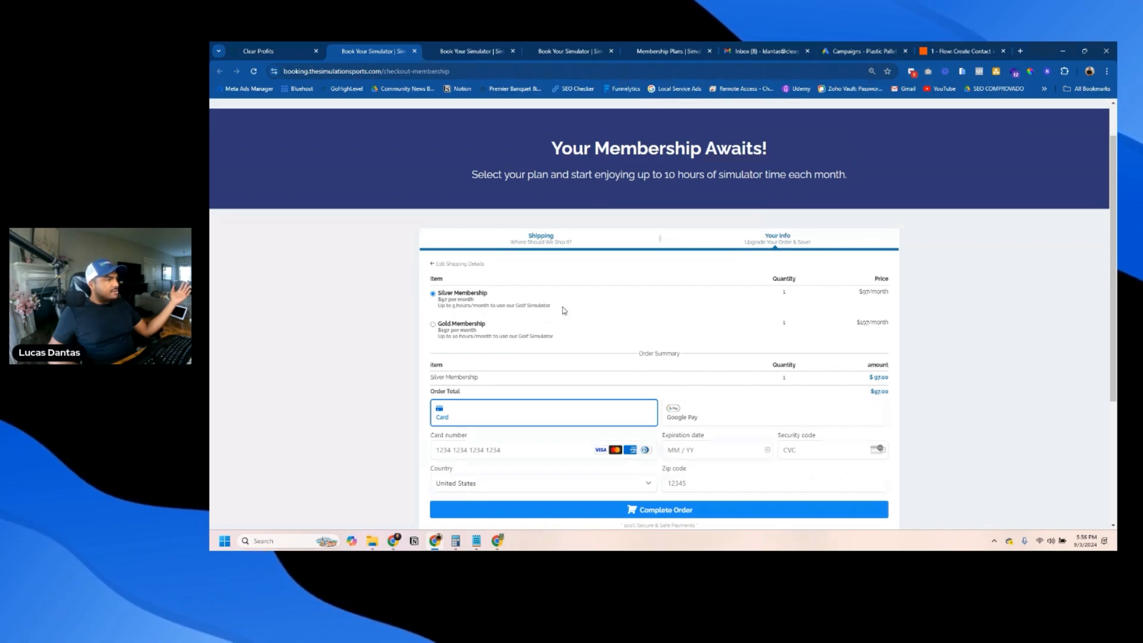
Compare the Silver and Gold Membership options by switching to Gold and back to Silver, review the payment form, and return to the funnel.
left_click_drag(564, 308, 439, 307)
left_click(516, 312)
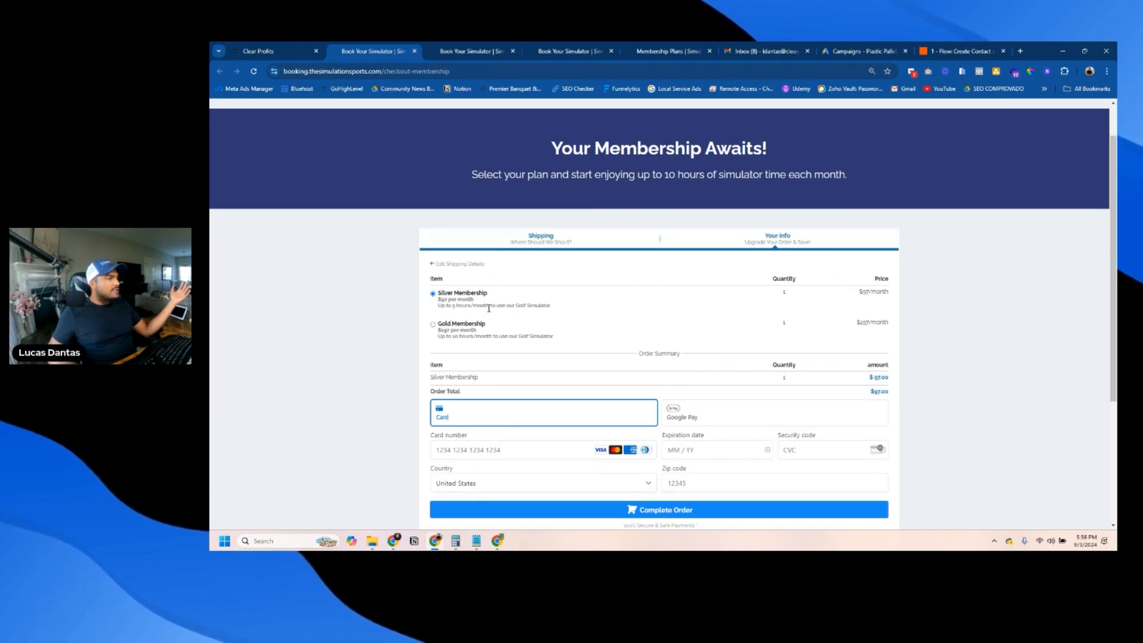
triple_click(468, 332)
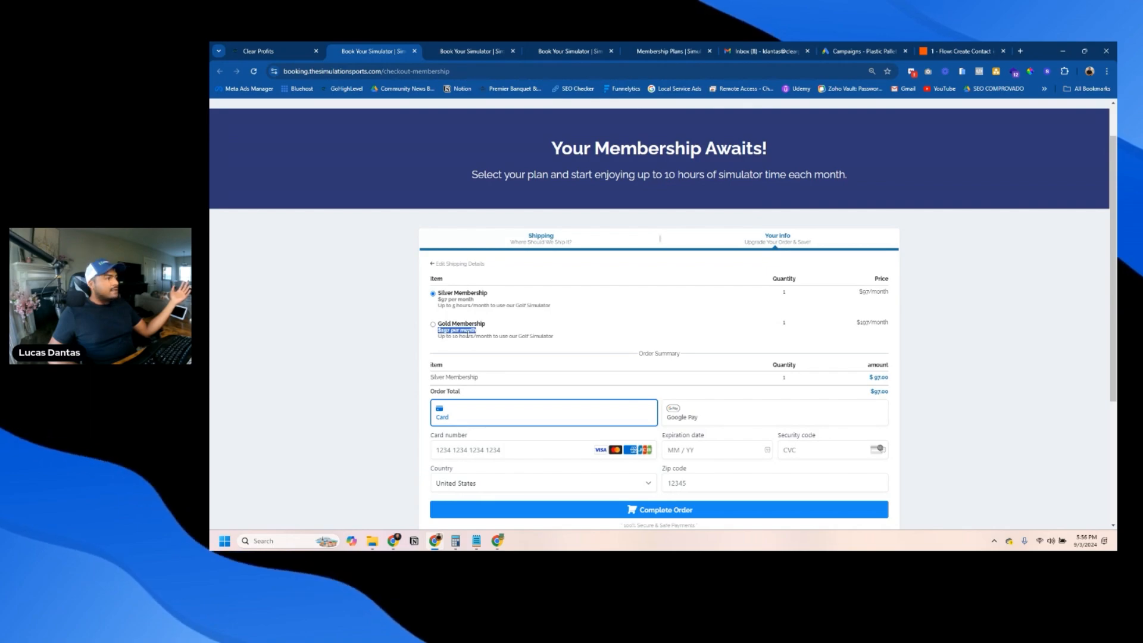
left_click_drag(438, 337, 560, 338)
left_click(576, 341)
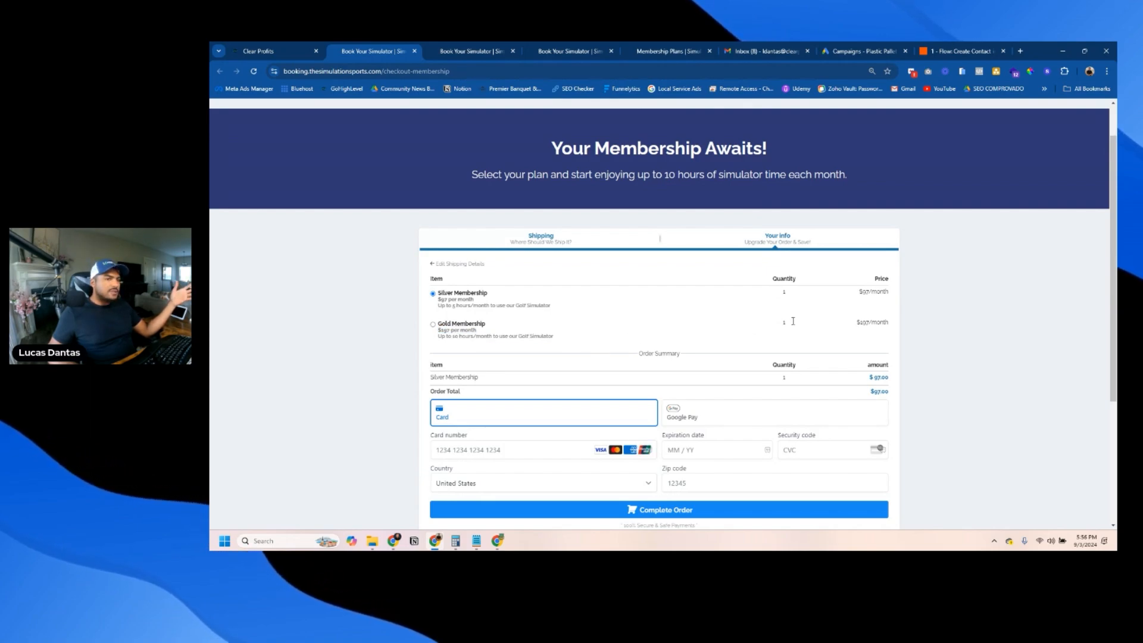
left_click(433, 325)
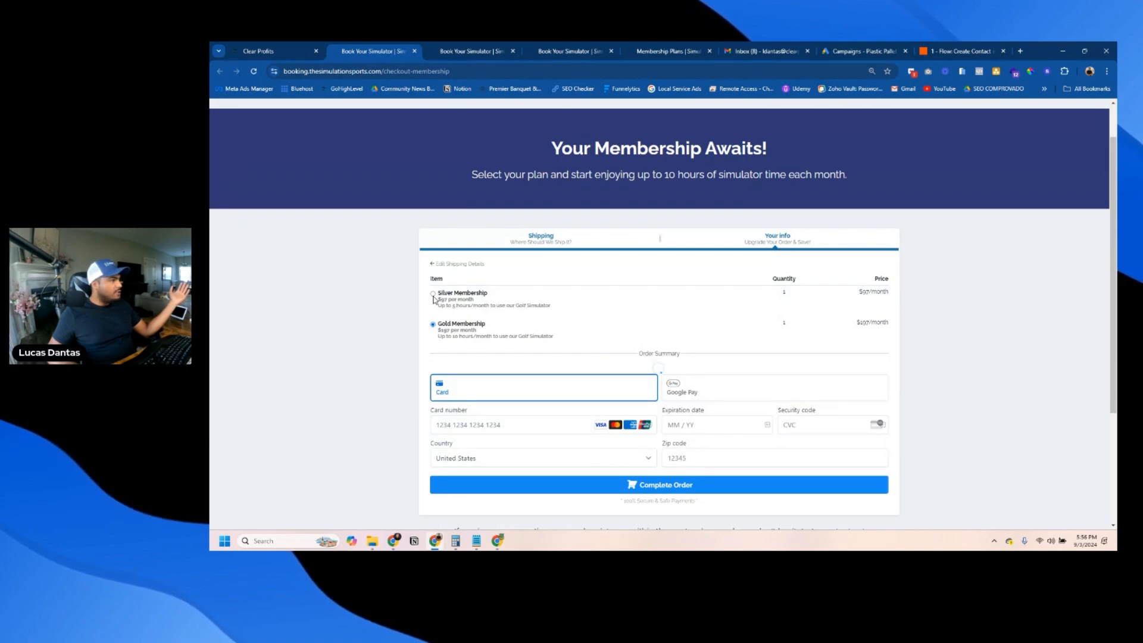
left_click(433, 294)
scroll(689, 372, "down", 4)
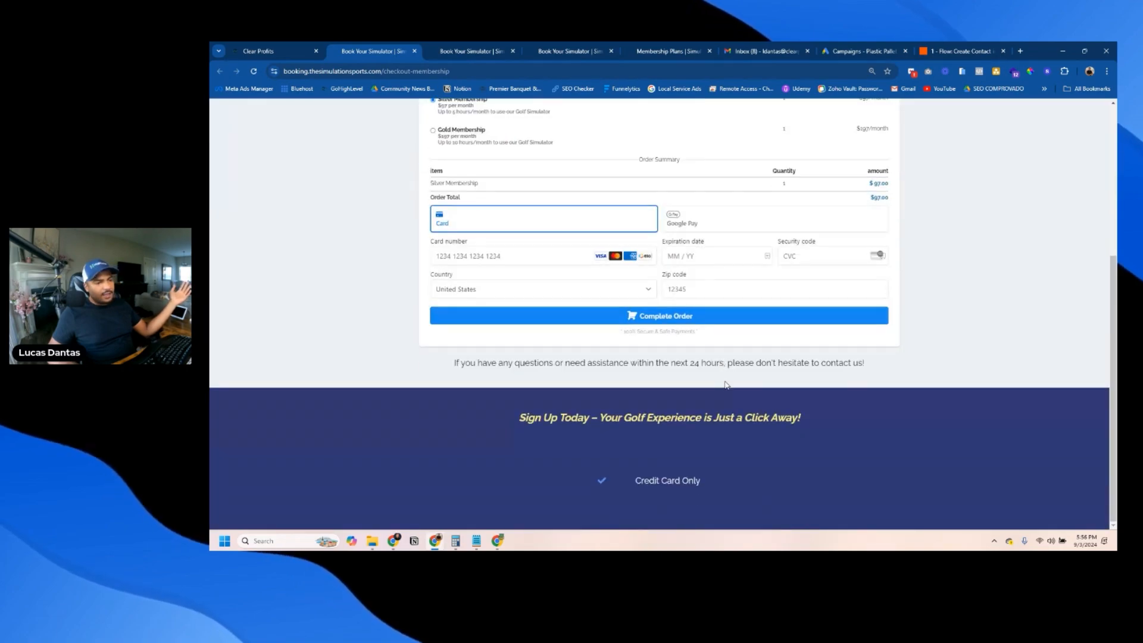
scroll(720, 361, "up", 5)
scroll(774, 357, "down", 2)
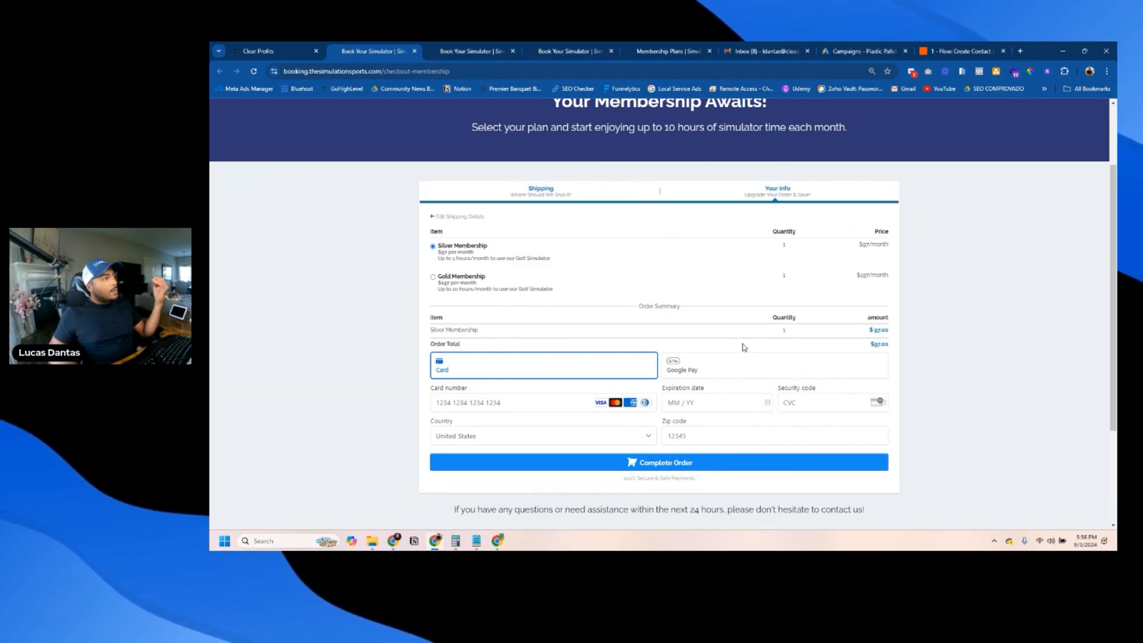
left_click(259, 50)
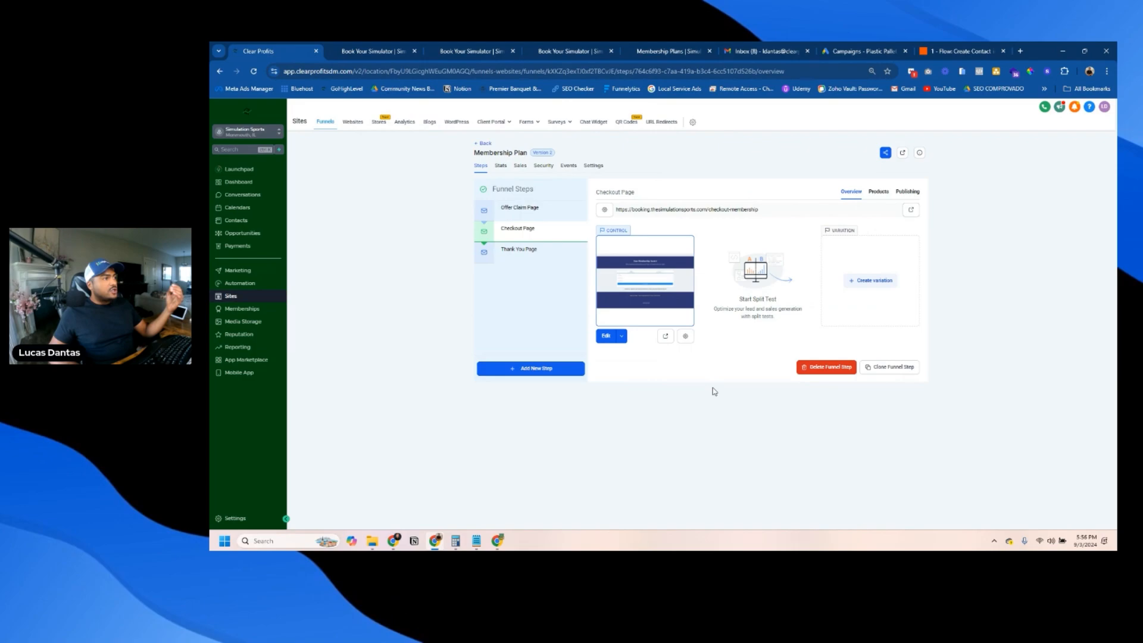